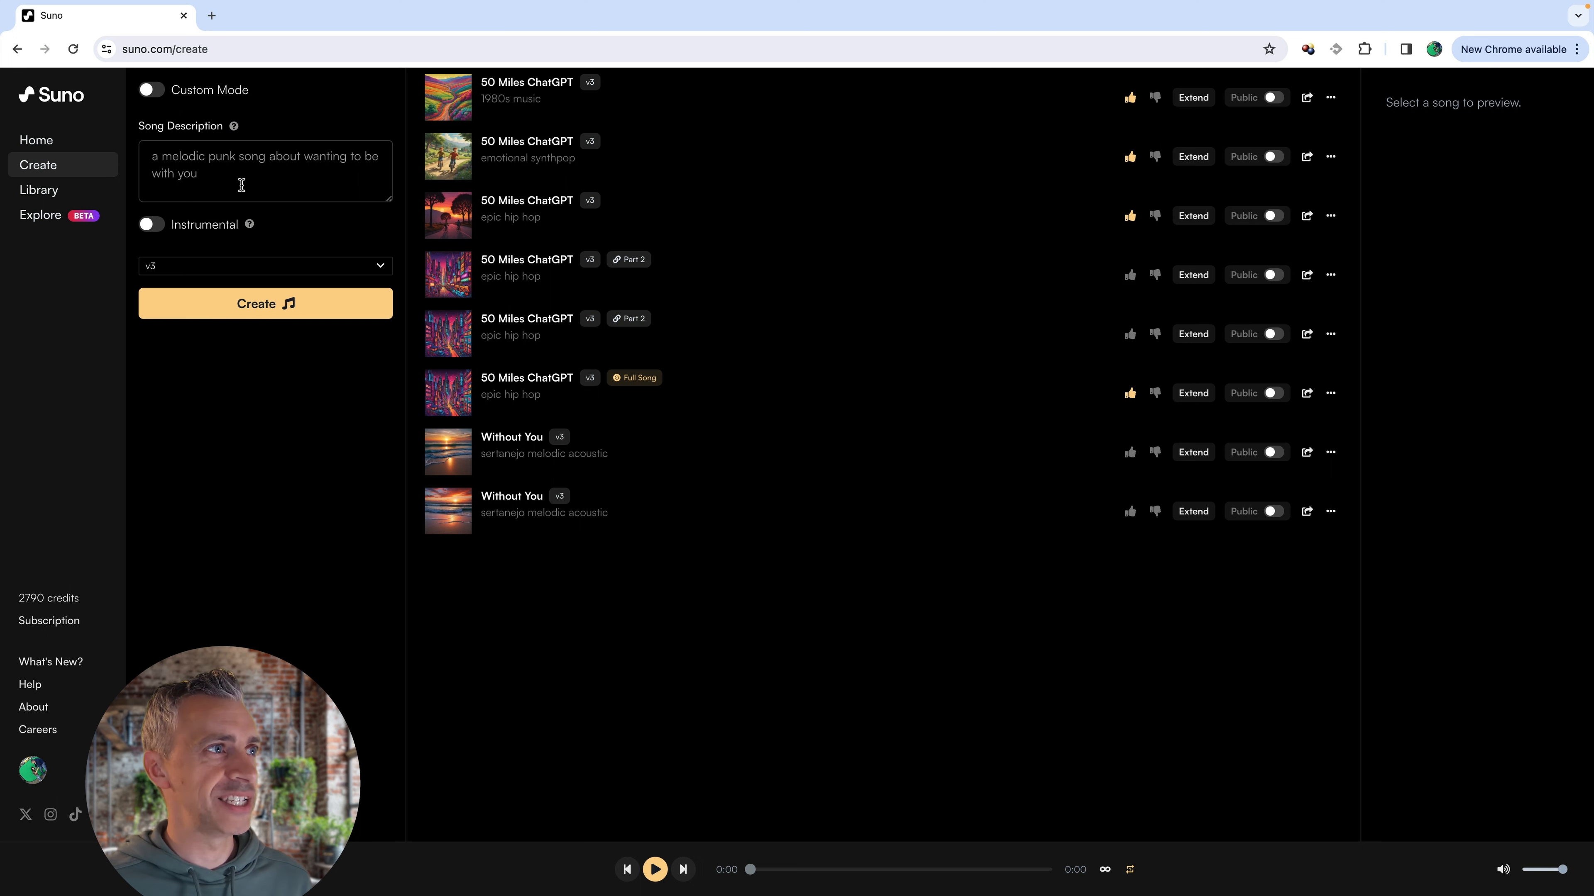
Step: Generate a song from the description "A happy song about it being Friday the best day of the week!"
{"action": "left_click", "coordinate": [173, 173]}
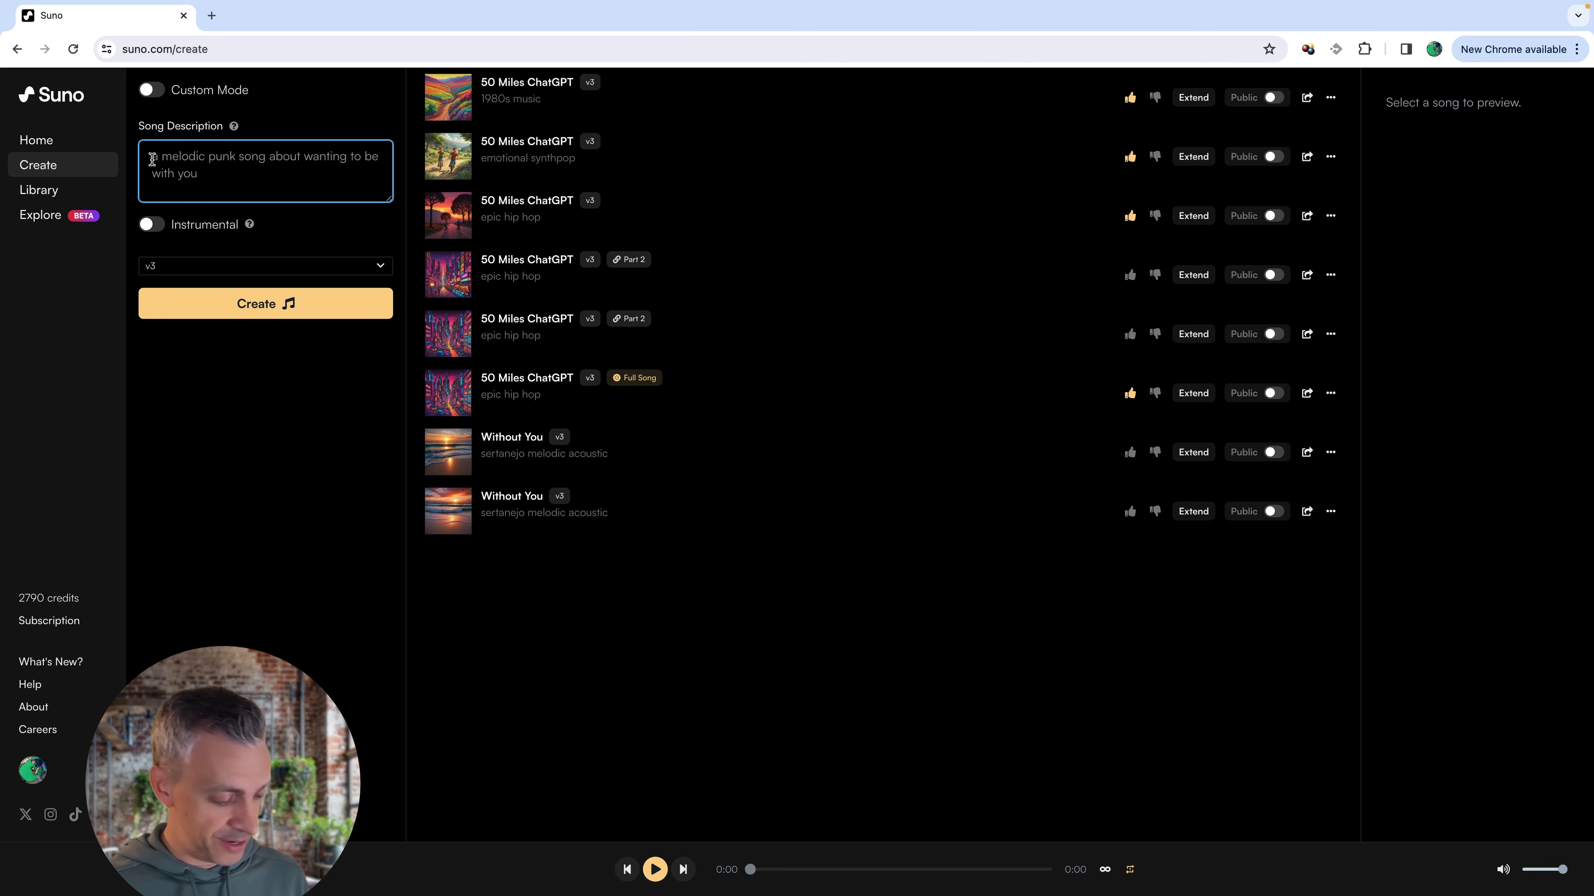
{"action": "type", "text": "A happy song about it being Friday the best day of the week!"}
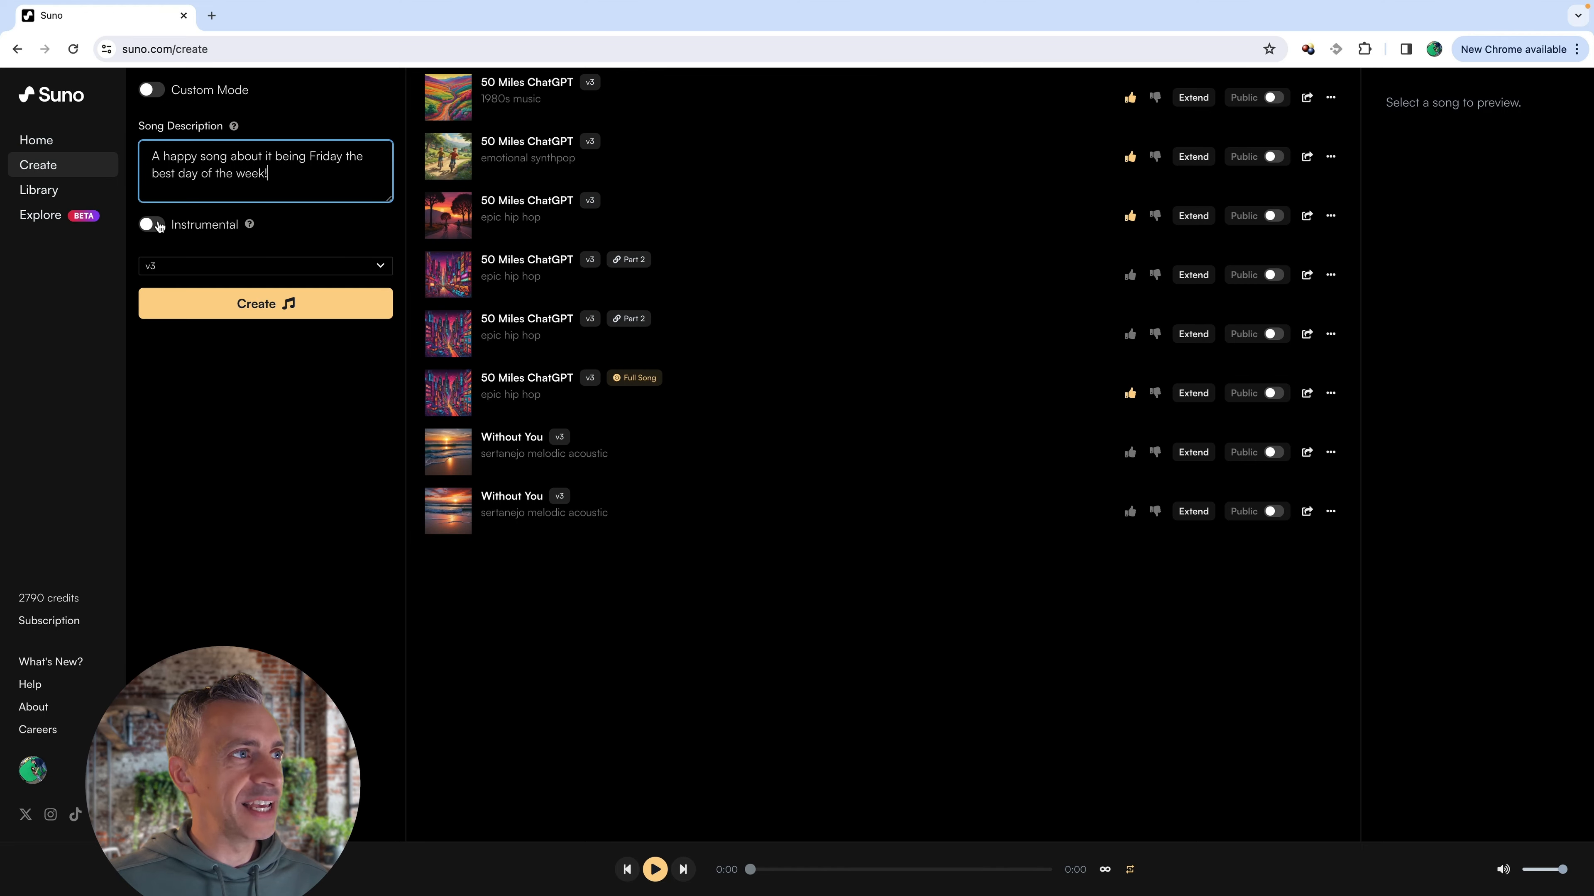
{"action": "left_click", "coordinate": [306, 305]}
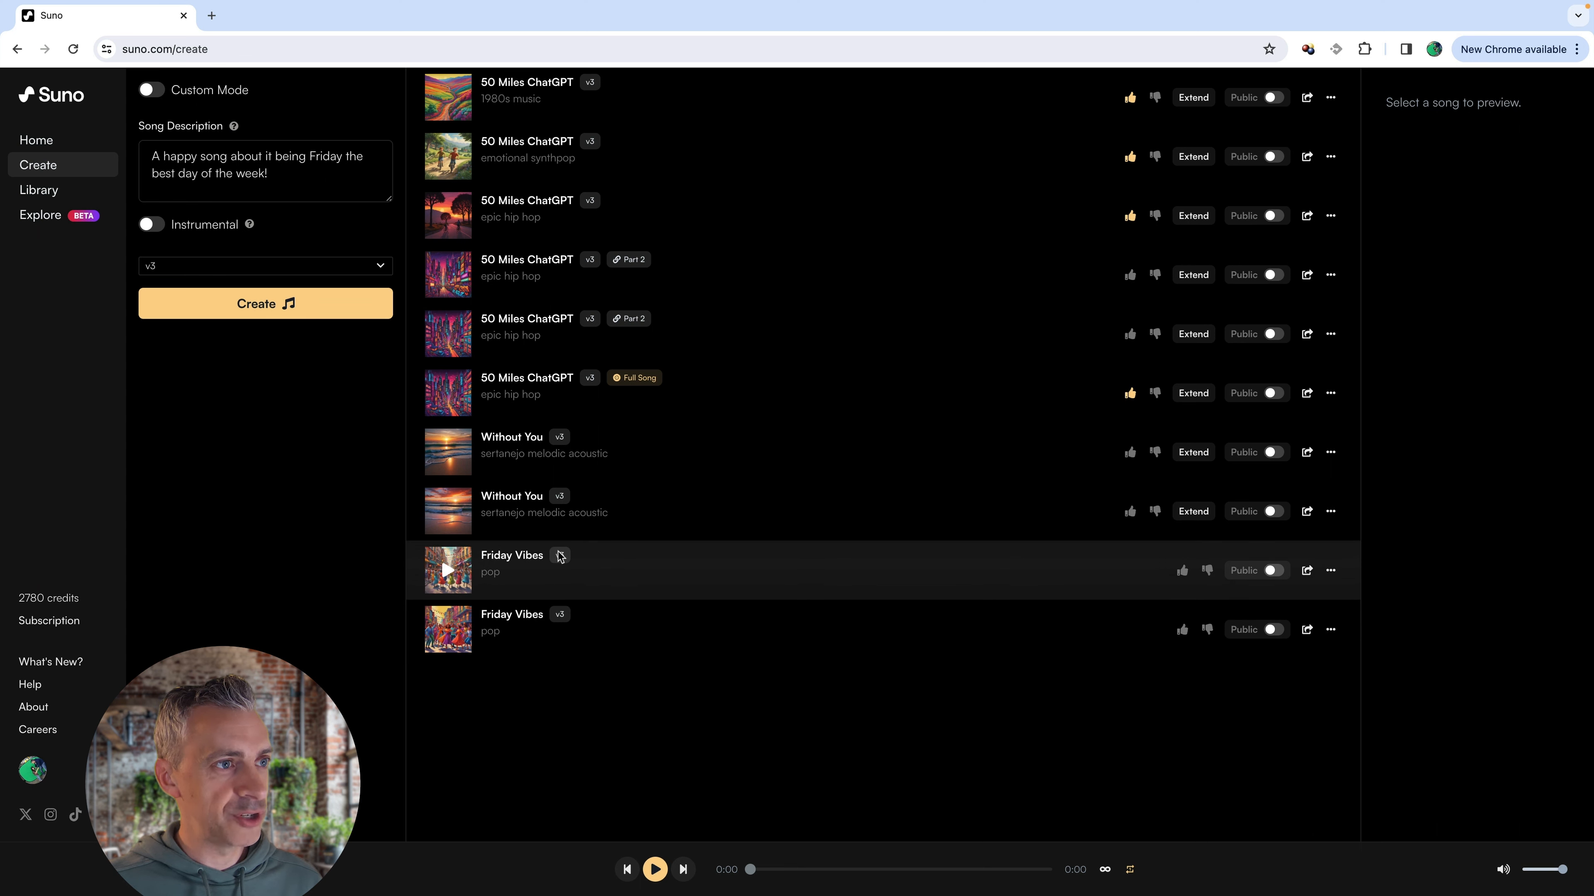
Step: Check the available model versions and preview both Friday Vibes songs, pausing each one after a short listen
{"action": "left_click", "coordinate": [173, 266]}
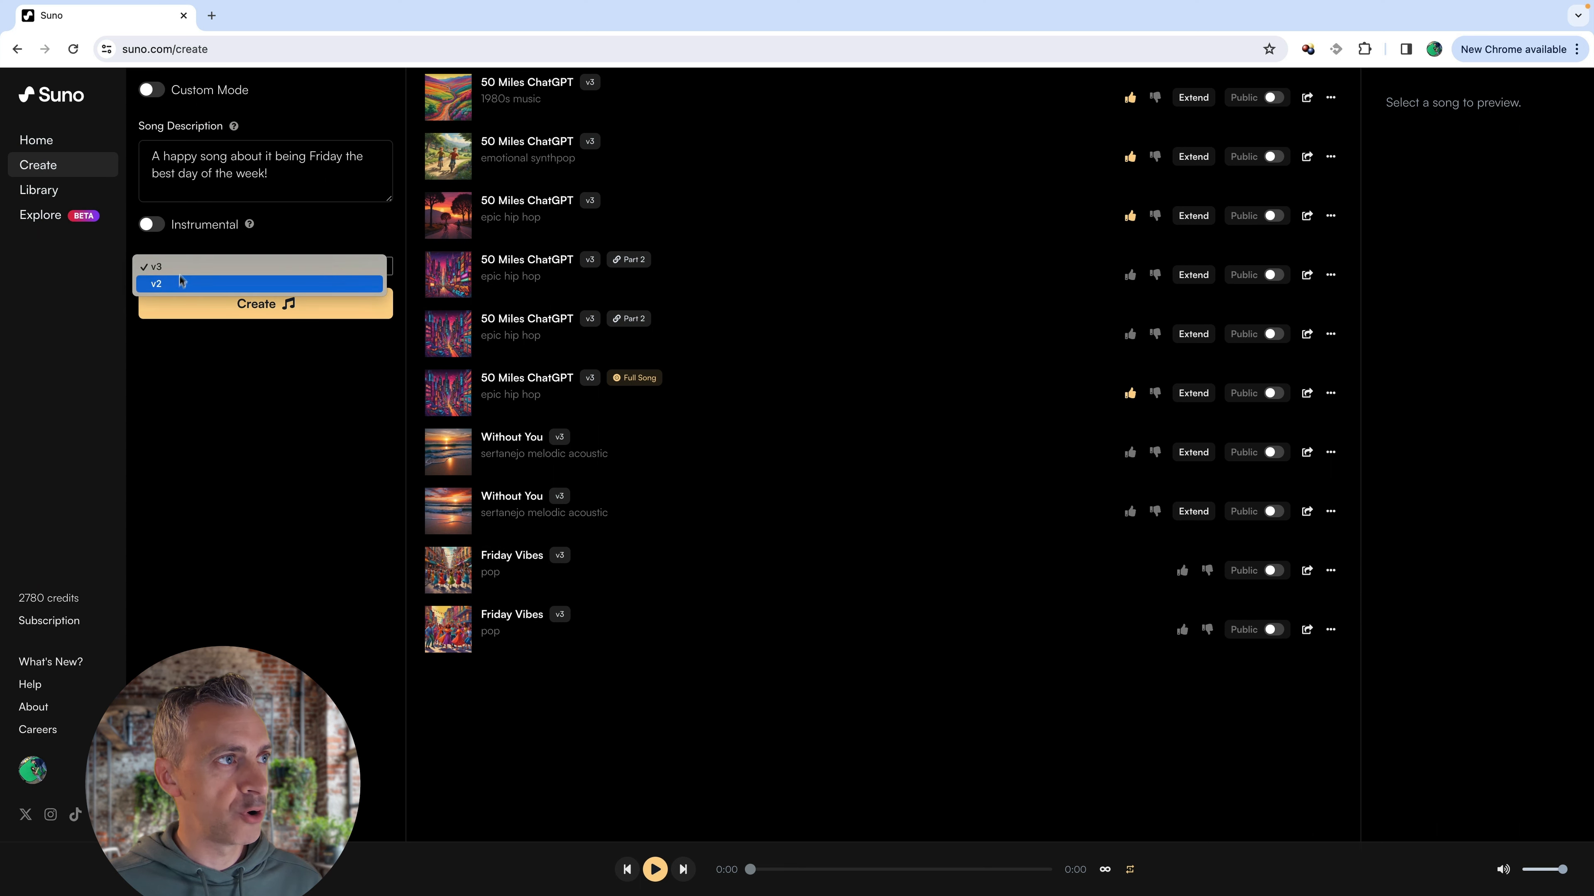
{"action": "left_click", "coordinate": [324, 590]}
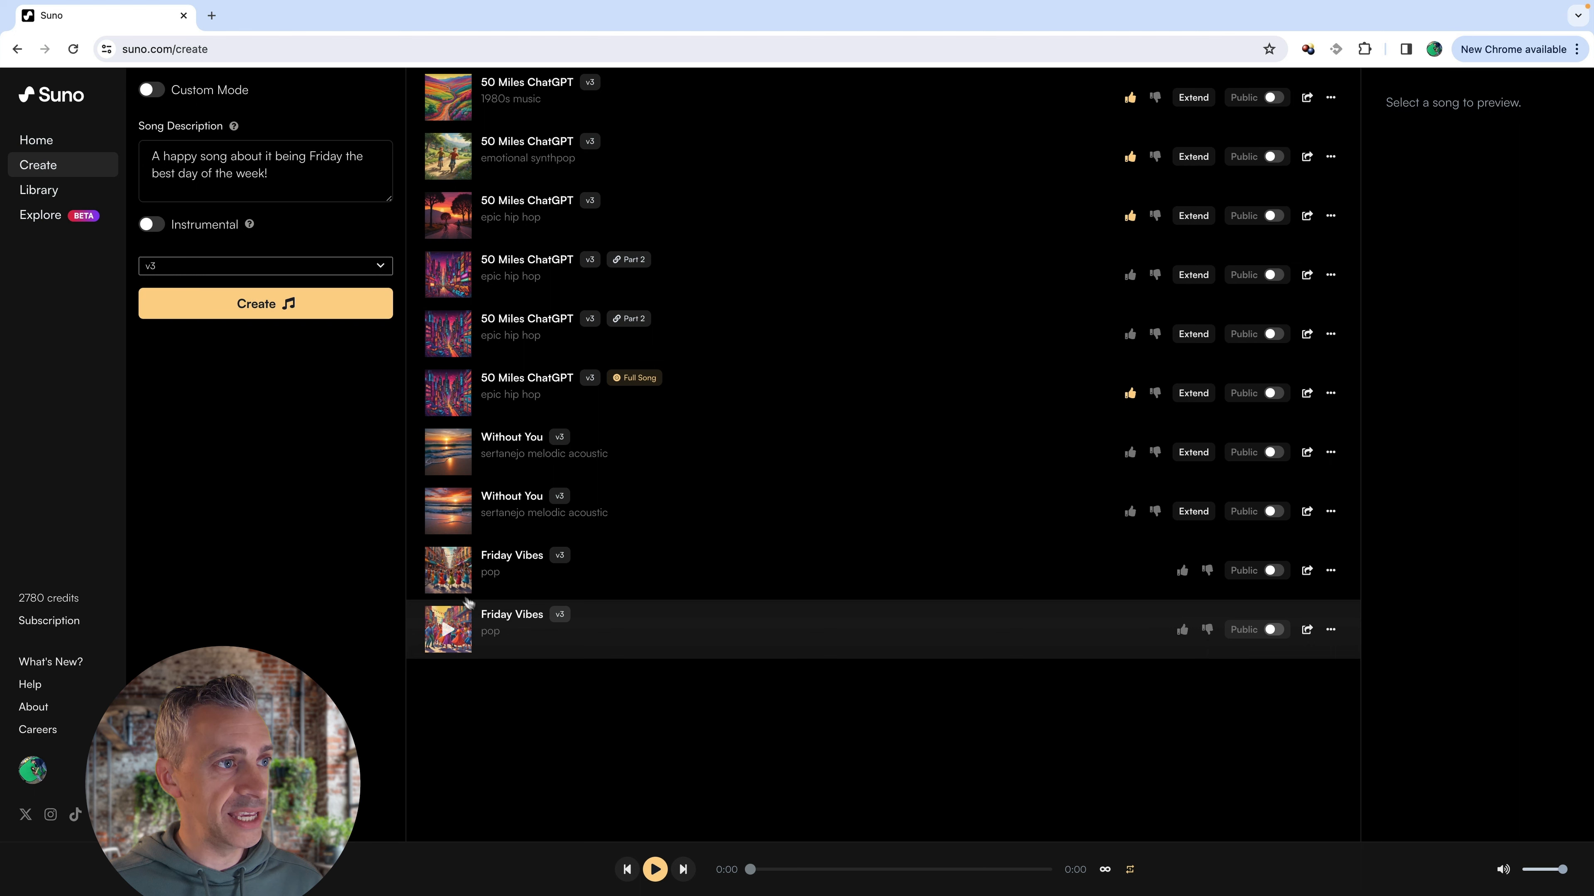
{"action": "left_click", "coordinate": [451, 573]}
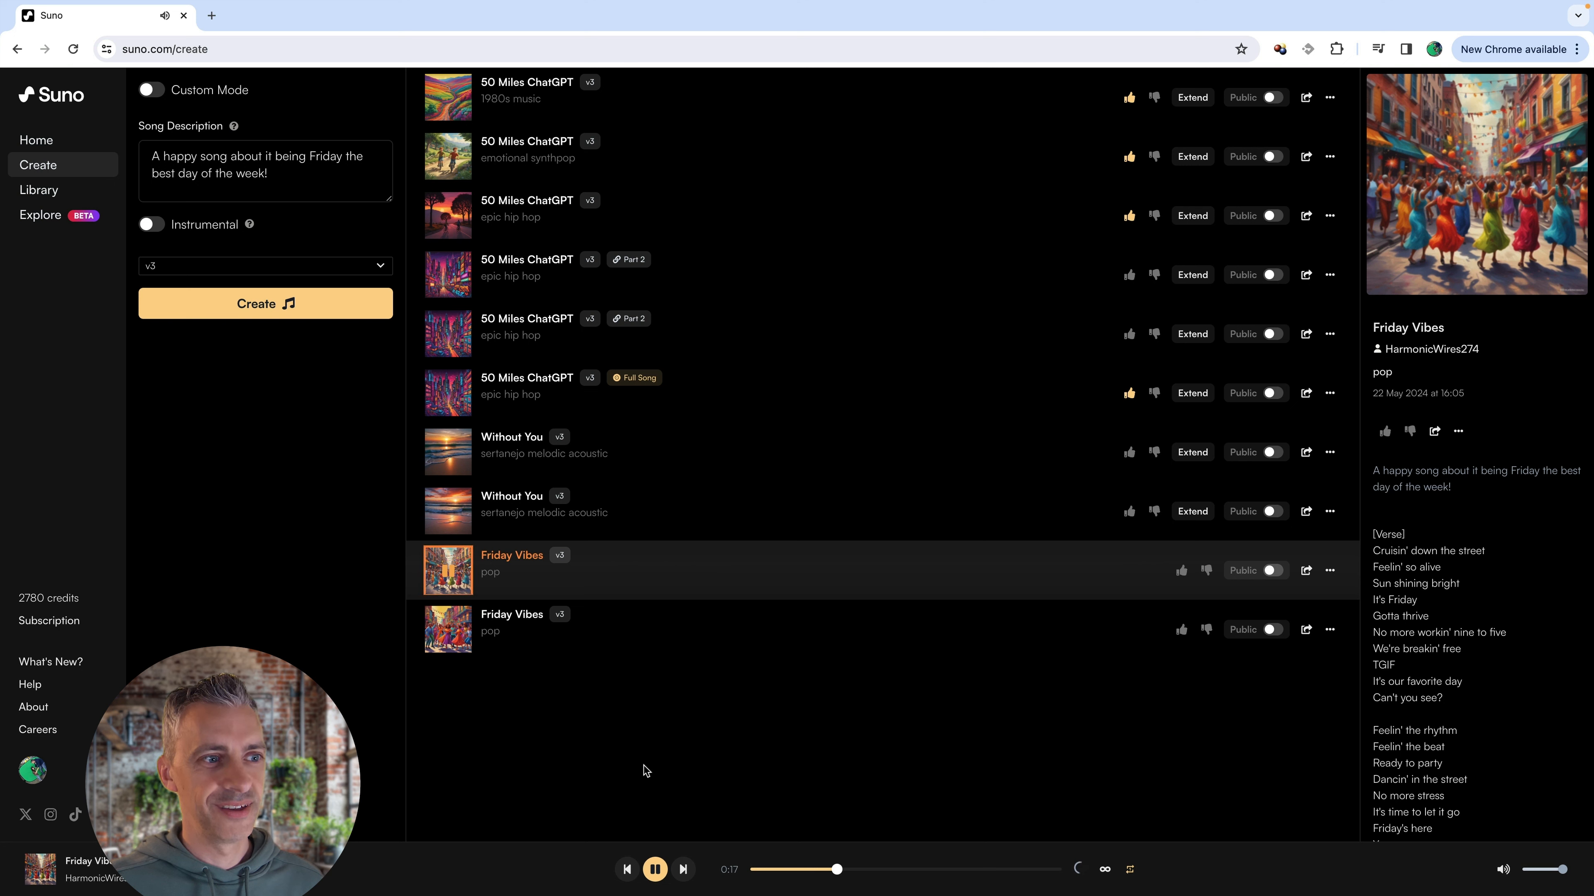
{"action": "left_click", "coordinate": [655, 869]}
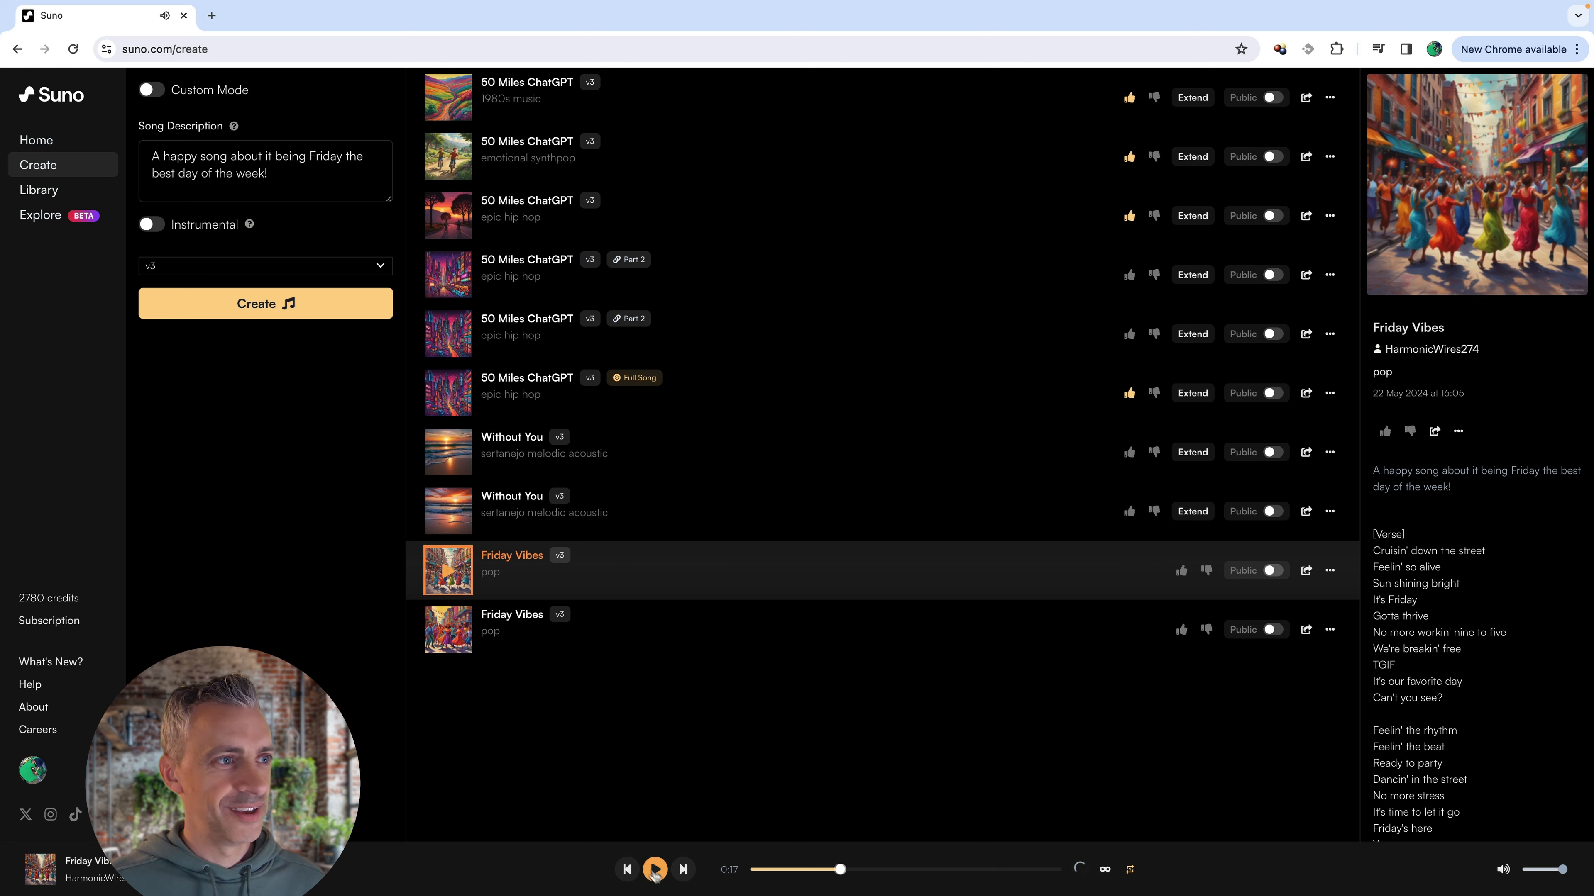
{"action": "left_click", "coordinate": [448, 631]}
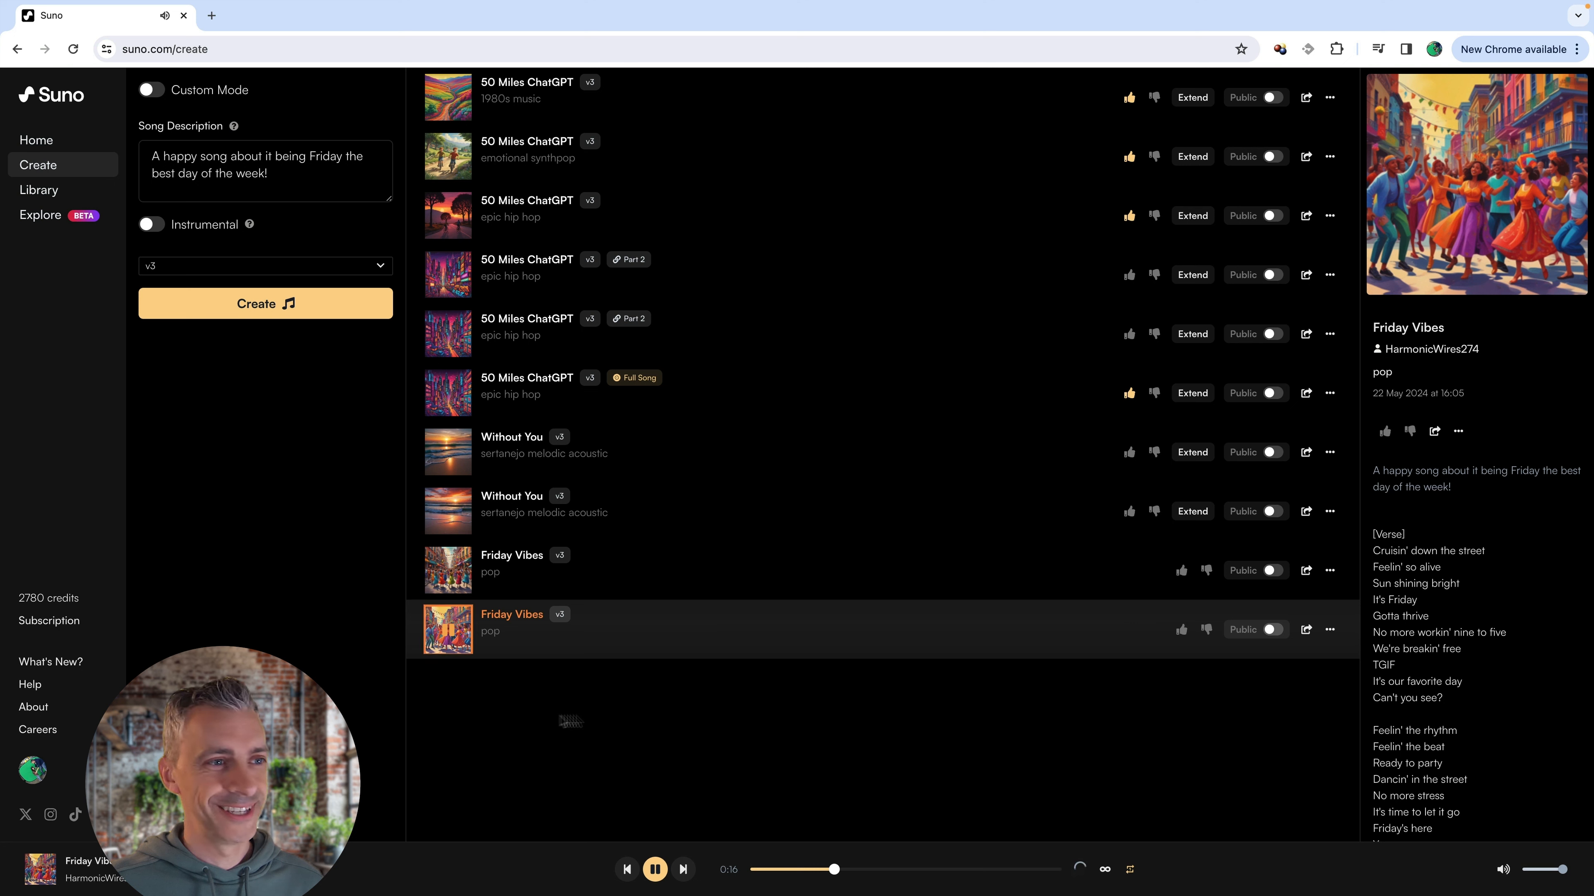
{"action": "left_click", "coordinate": [659, 870]}
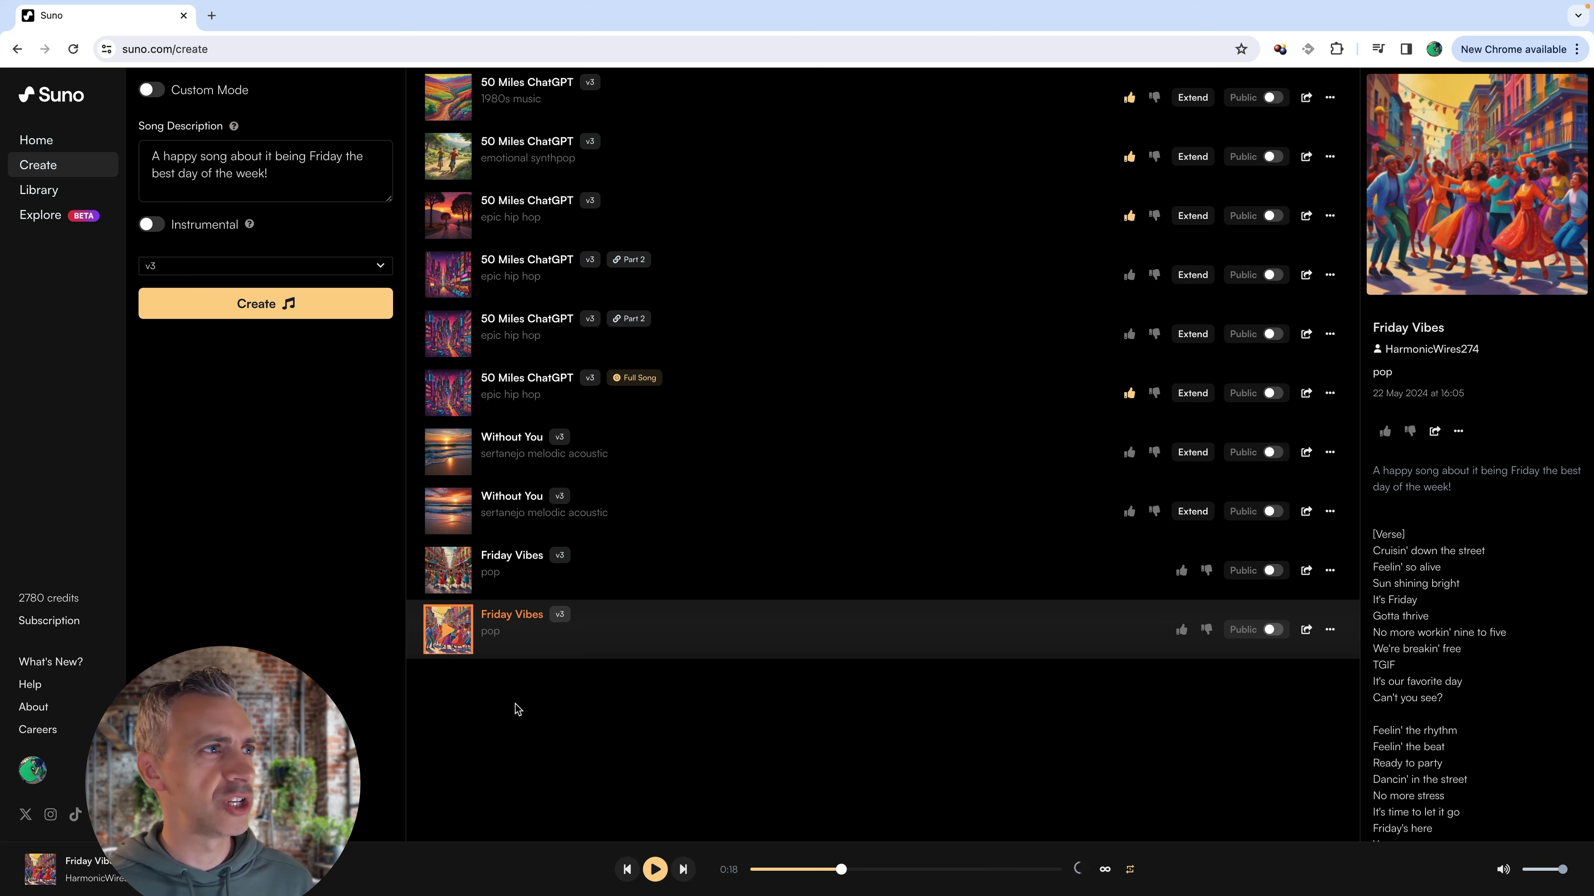
Step: Turn on Custom Mode and paste the copied Friday verse and chorus as the song's lyrics
{"action": "left_click", "coordinate": [153, 91]}
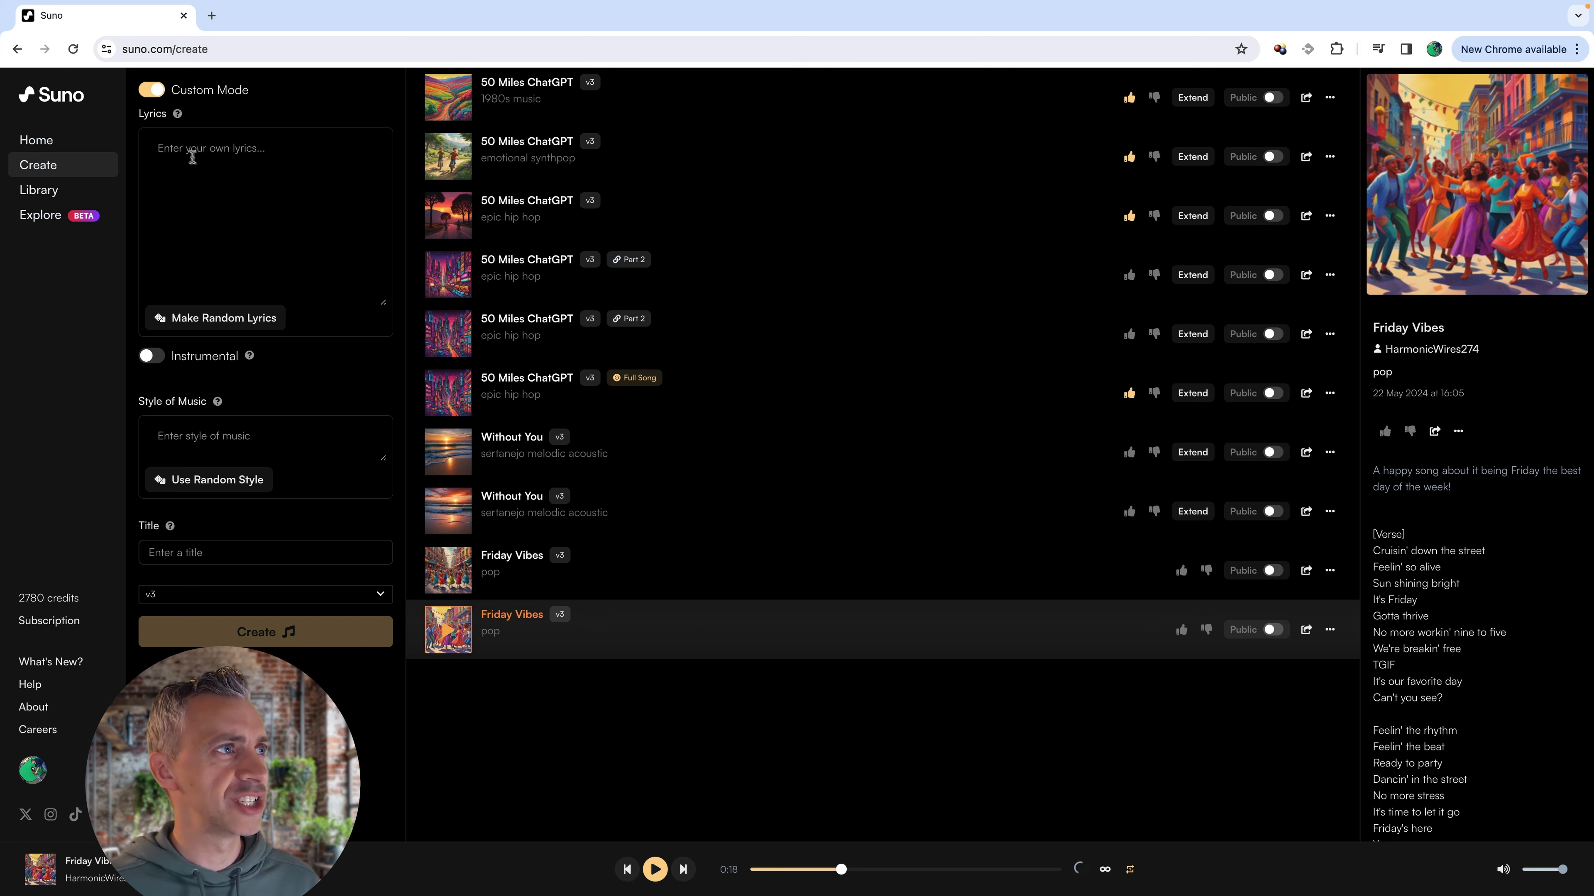
{"action": "left_click", "coordinate": [300, 189]}
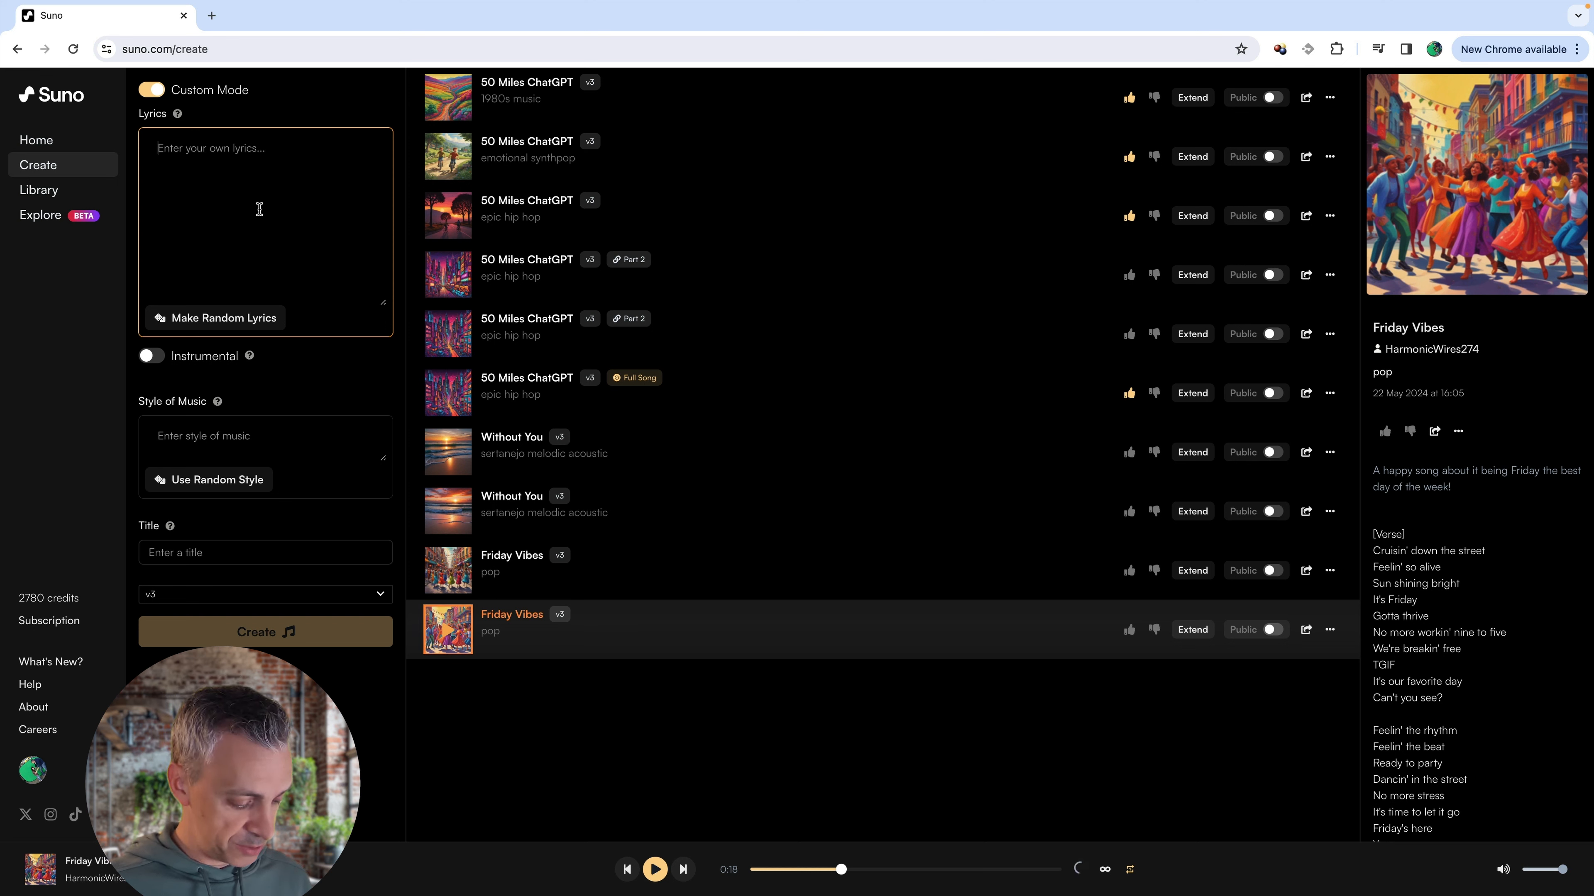
{"action": "key", "text": "super+v"}
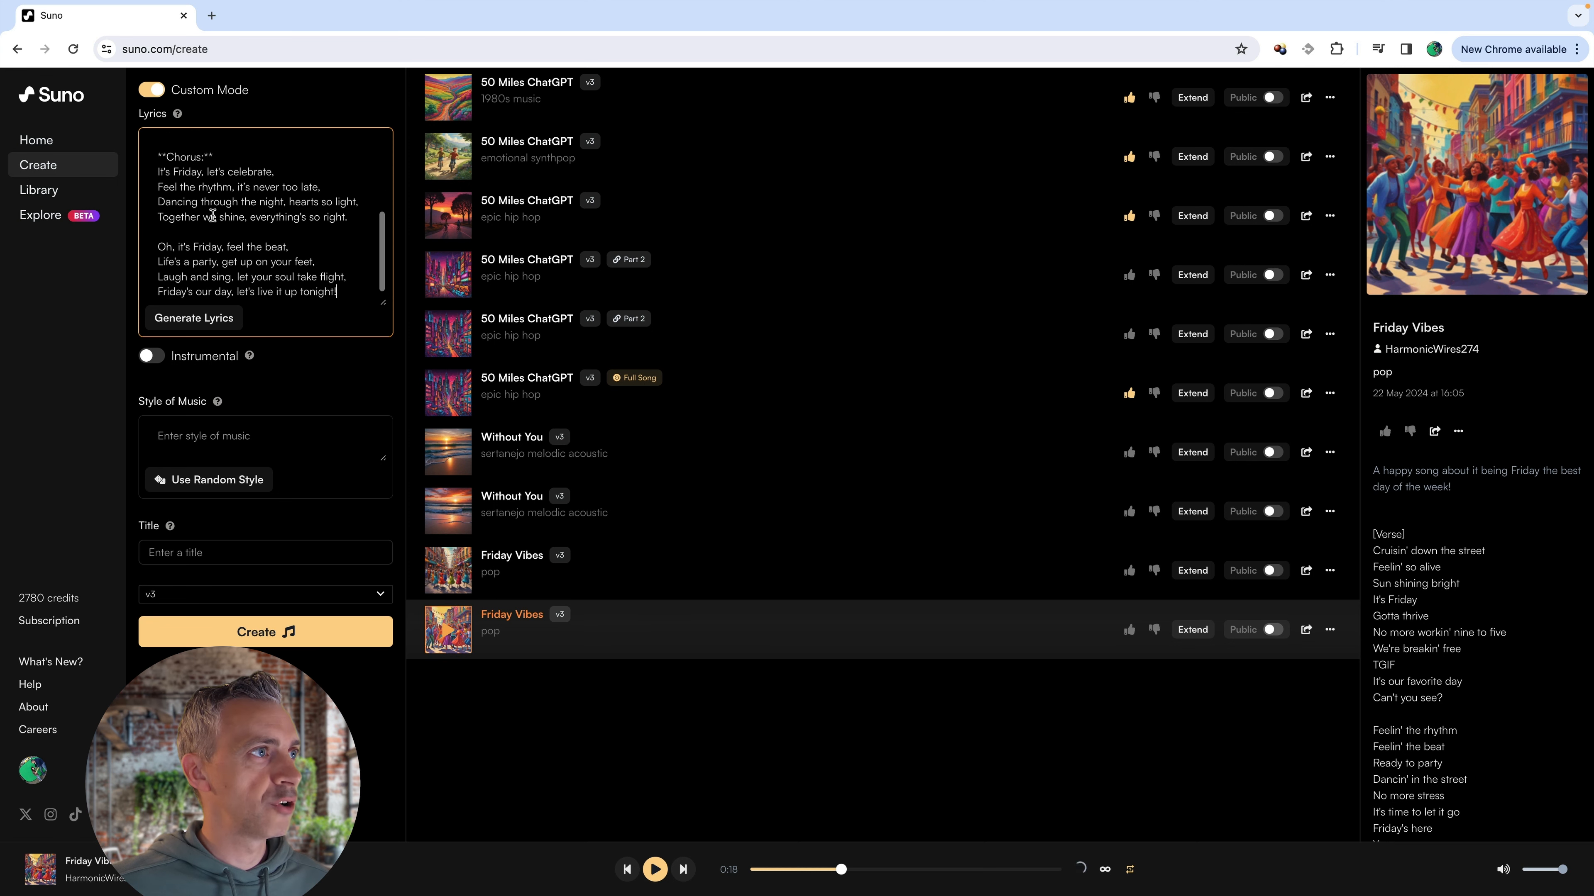
Step: Set the music style to "upbeat pop" and the title to "Friday Song", and generate the song
{"action": "left_click", "coordinate": [176, 434]}
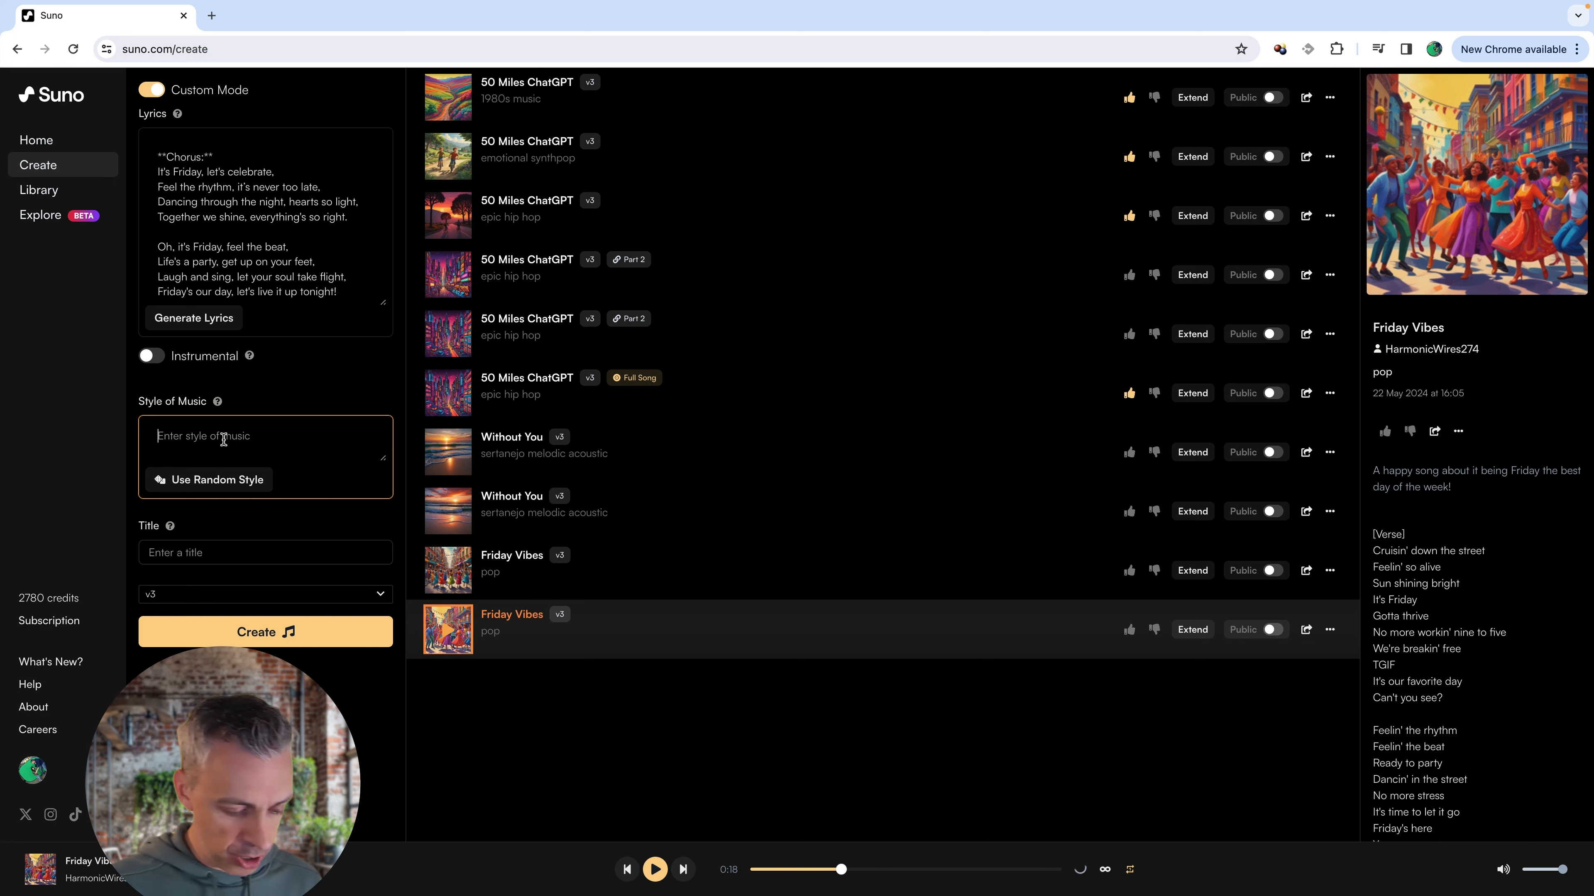
{"action": "type", "text": "upbeat pop"}
{"action": "left_click", "coordinate": [220, 552]}
{"action": "type", "text": "Friday Song"}
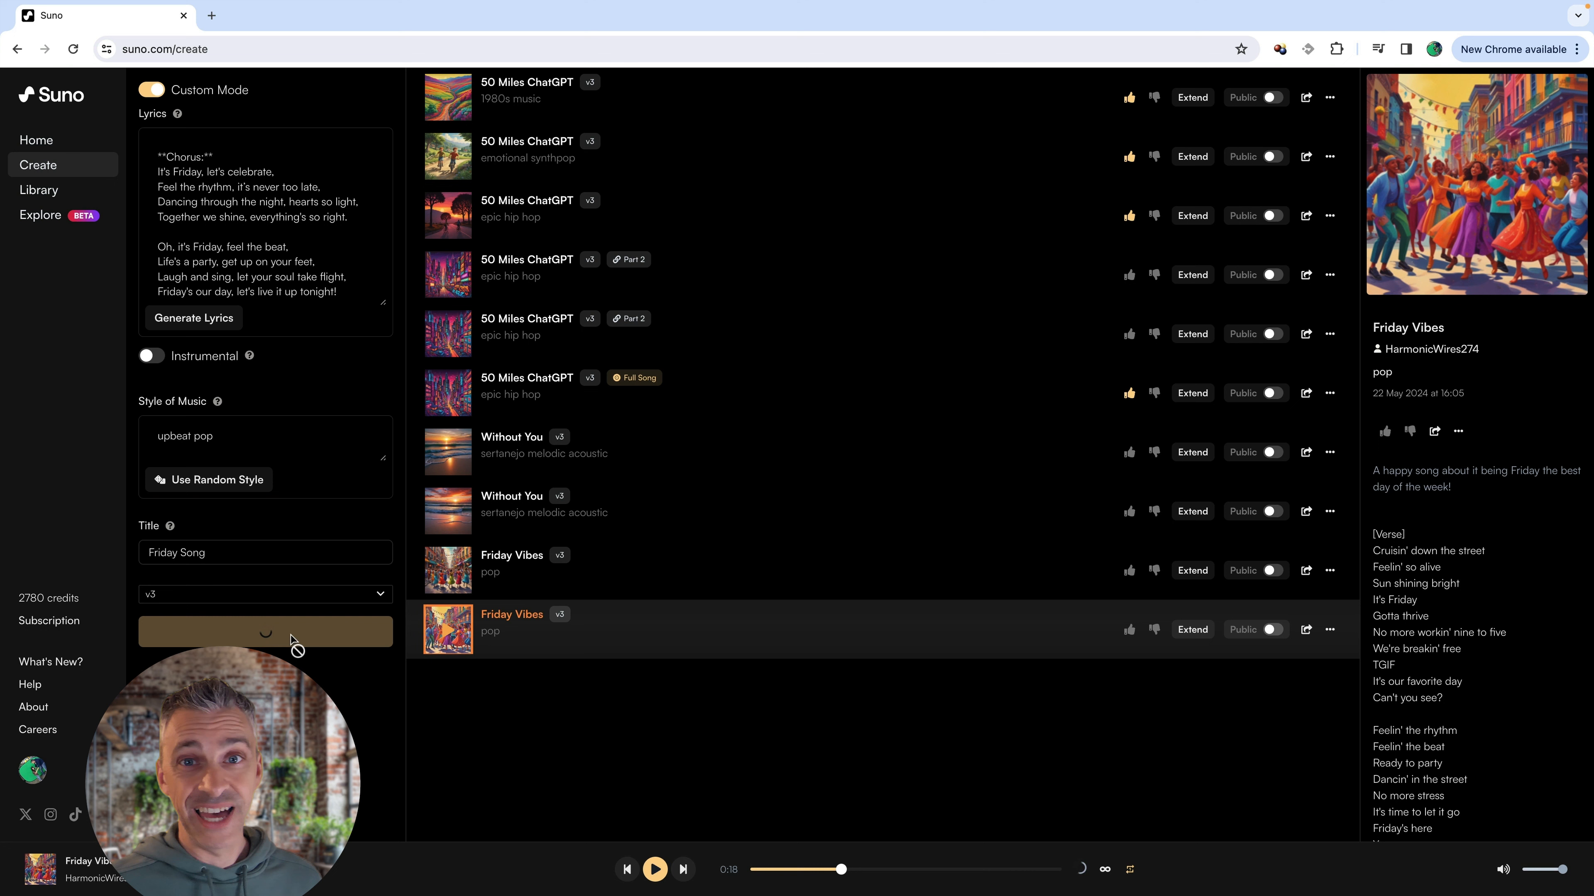
{"action": "left_click", "coordinate": [292, 635]}
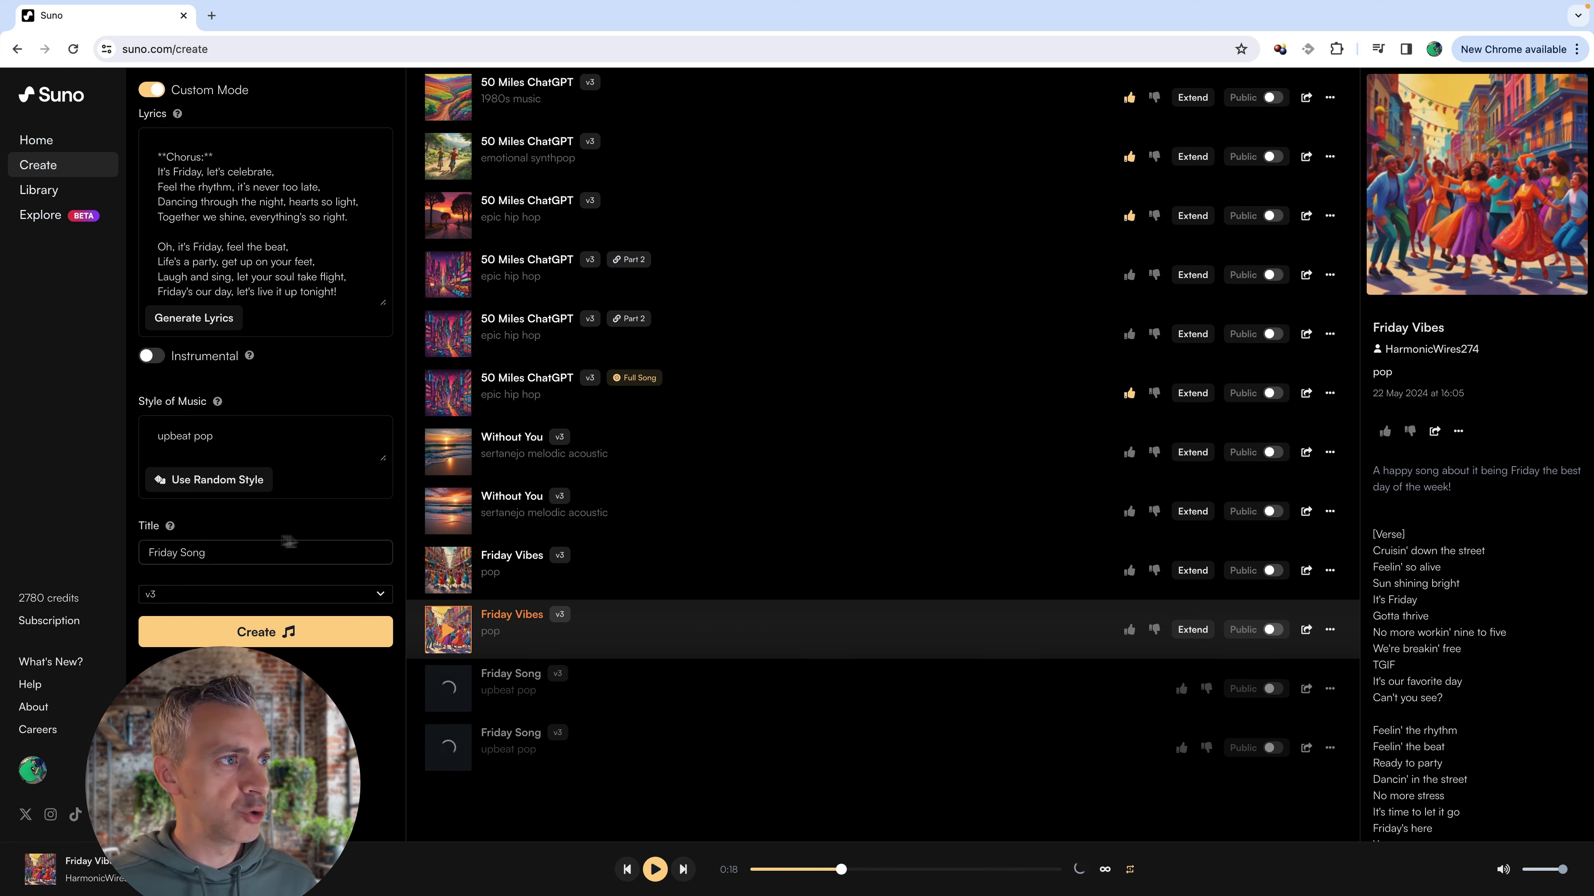
Step: Cycle through random music styles until "jazz" is chosen and generate Friday Song in that style
{"action": "left_click", "coordinate": [195, 490]}
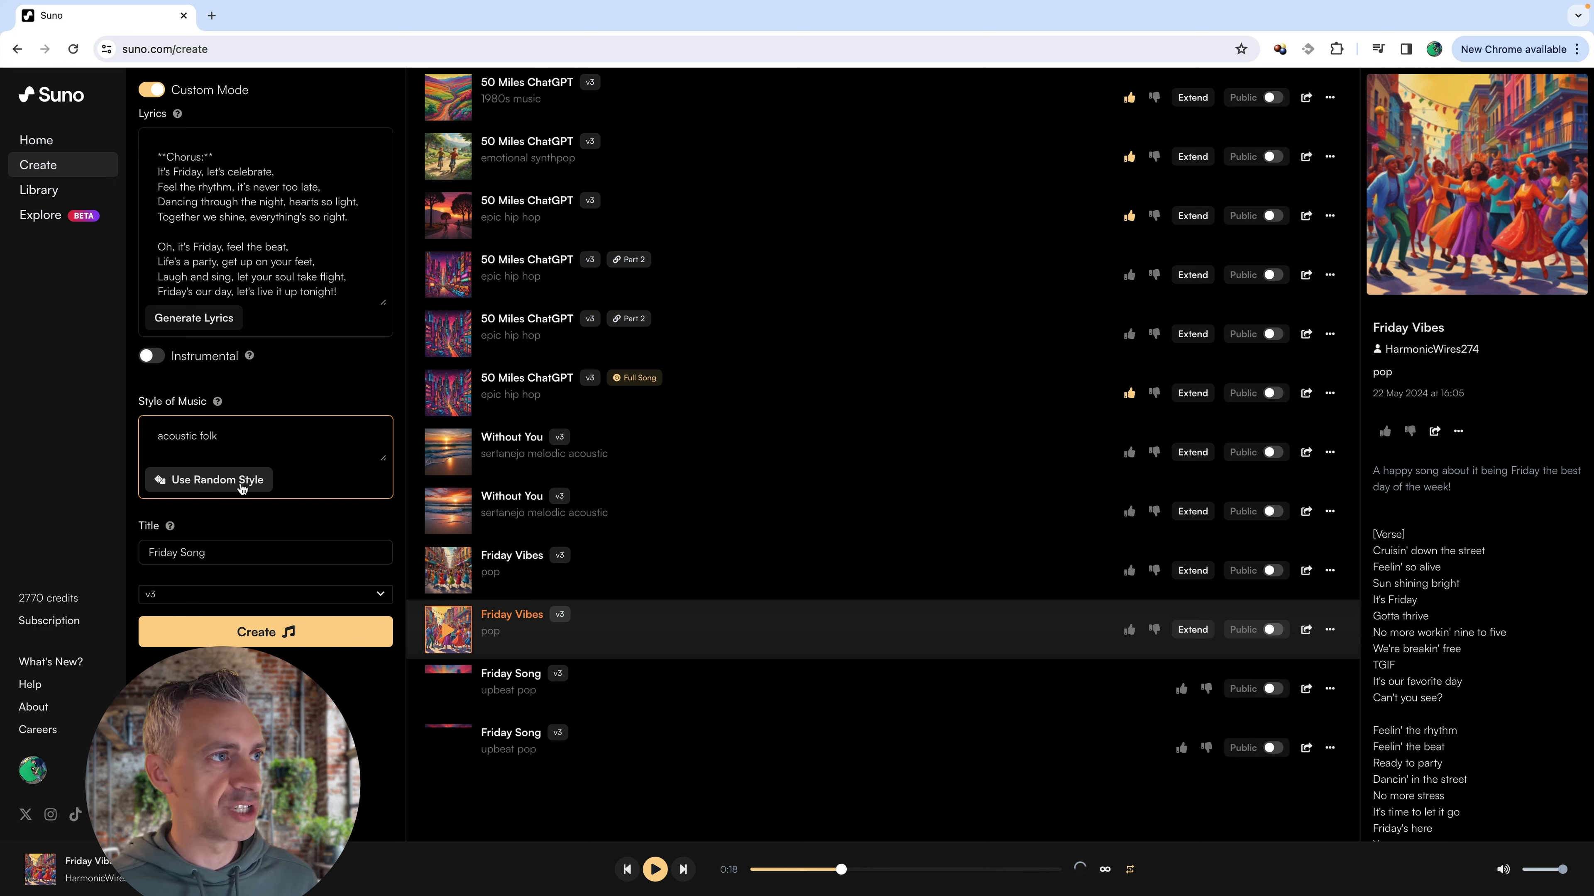
{"action": "left_click", "coordinate": [243, 487]}
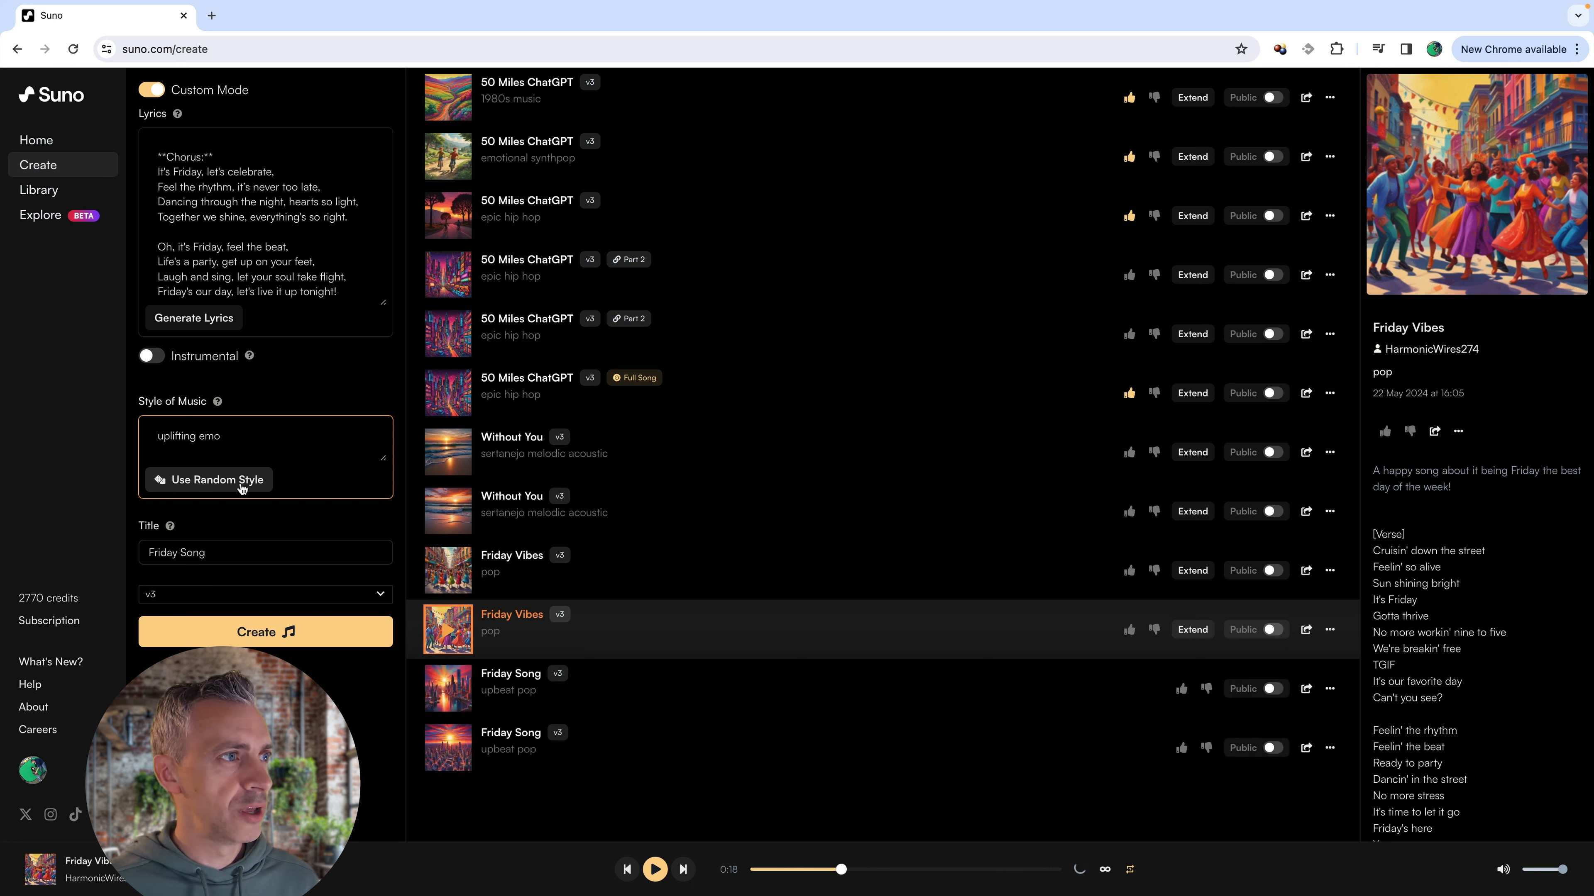
{"action": "left_click", "coordinate": [243, 488]}
{"action": "left_click", "coordinate": [242, 487]}
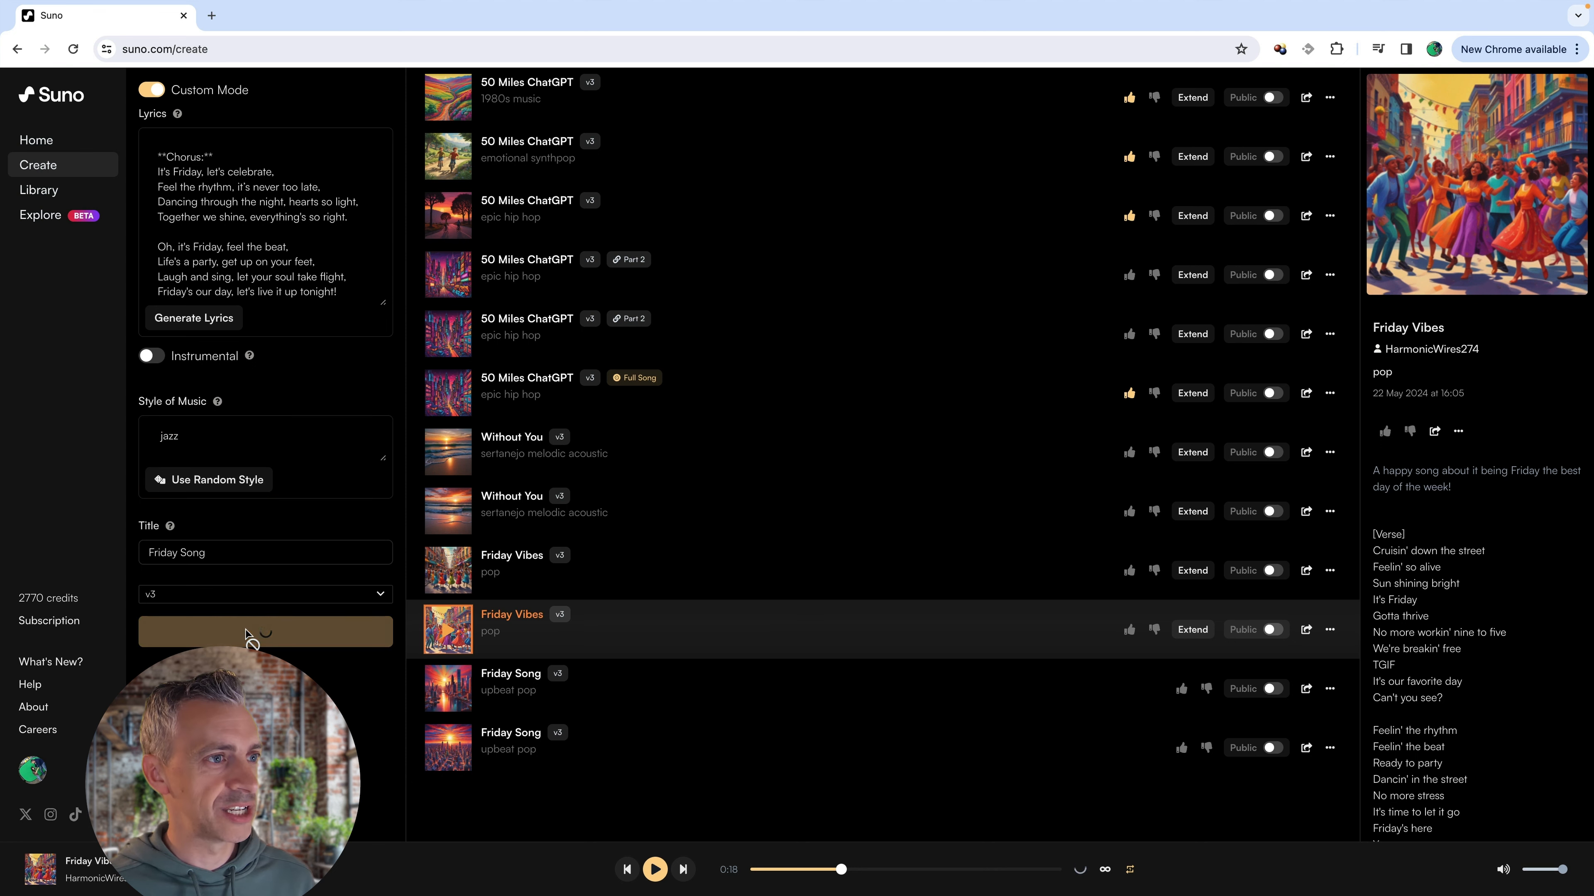
{"action": "left_click", "coordinate": [263, 632]}
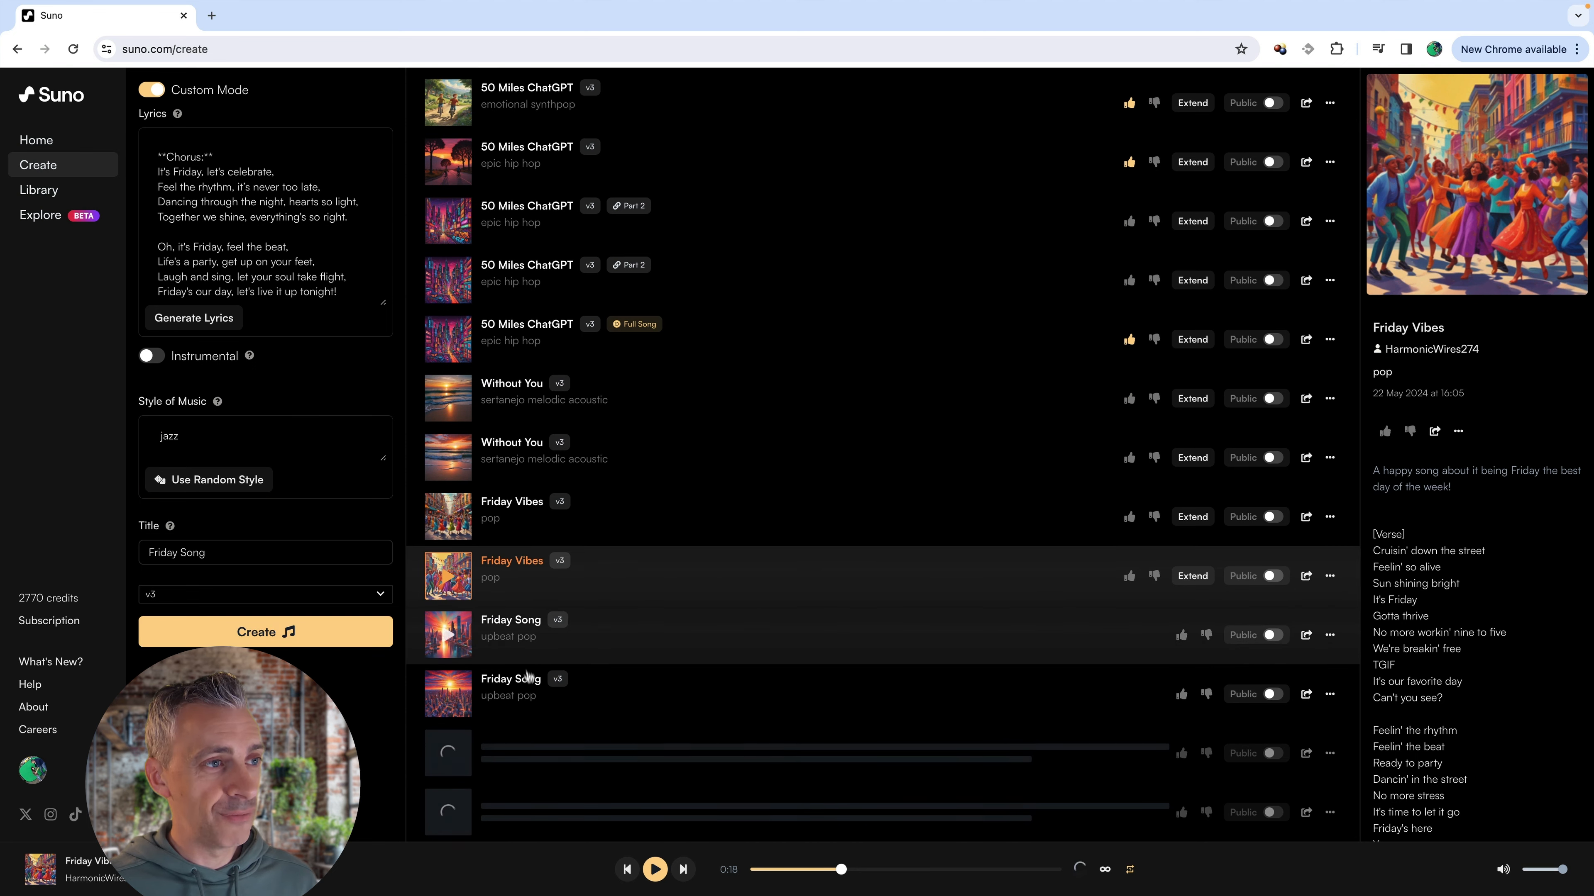
Step: Cycle through random music styles until "old school country" is chosen and generate another Friday Song
{"action": "left_click", "coordinate": [245, 481]}
{"action": "left_click", "coordinate": [245, 481]}
{"action": "left_click", "coordinate": [245, 482]}
{"action": "left_click", "coordinate": [245, 482]}
{"action": "left_click", "coordinate": [246, 481]}
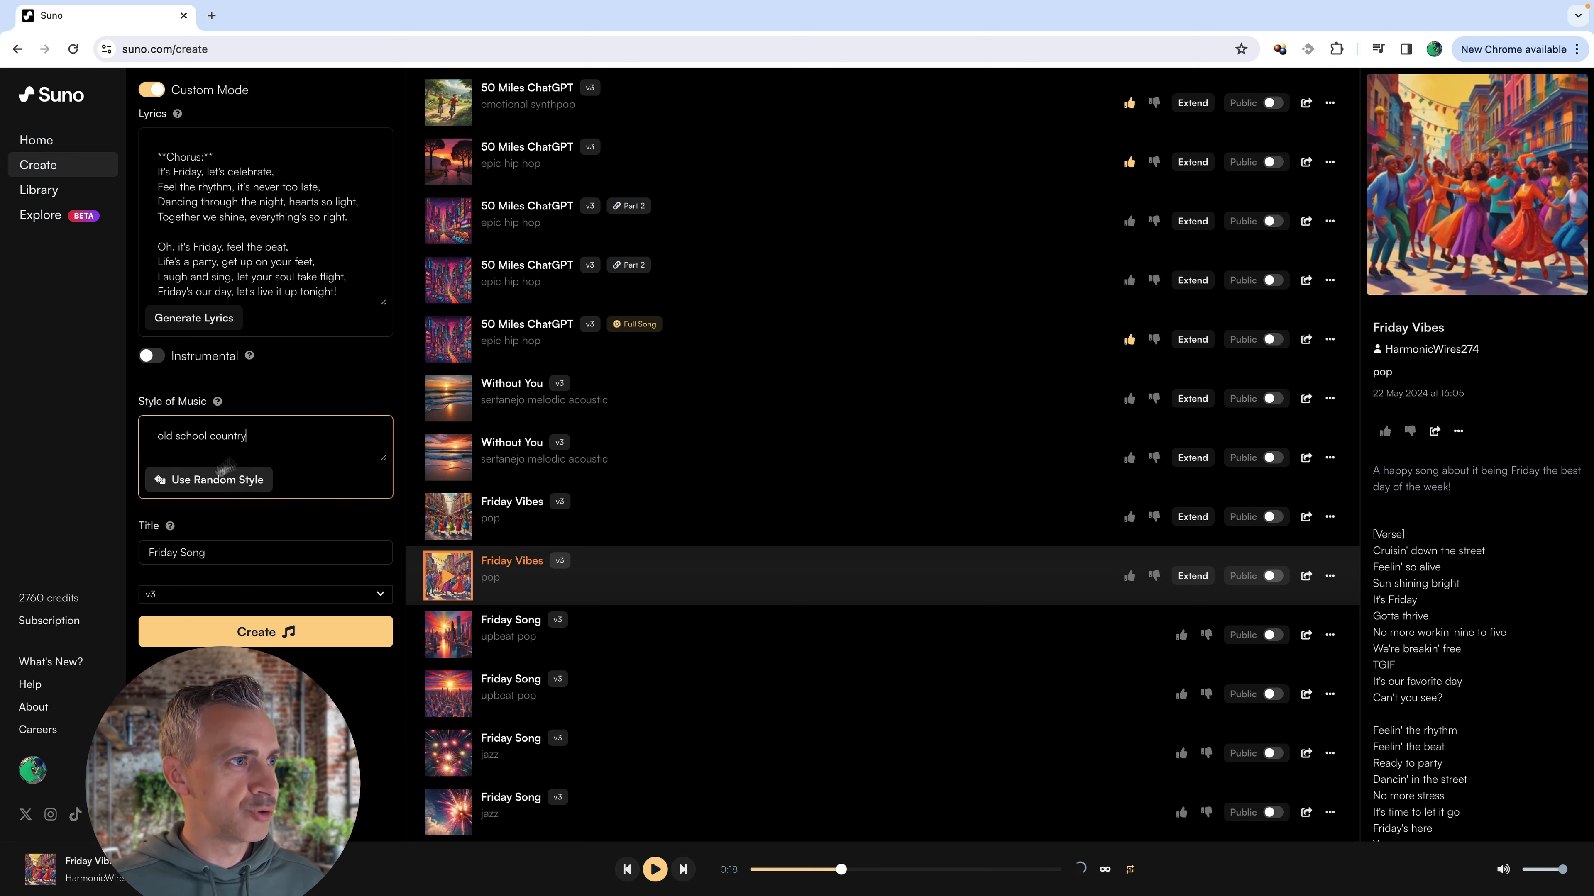
{"action": "left_click", "coordinate": [265, 632]}
Step: Preview both upbeat pop versions of Friday Song and give the second one a thumbs up
{"action": "left_click", "coordinate": [728, 533]}
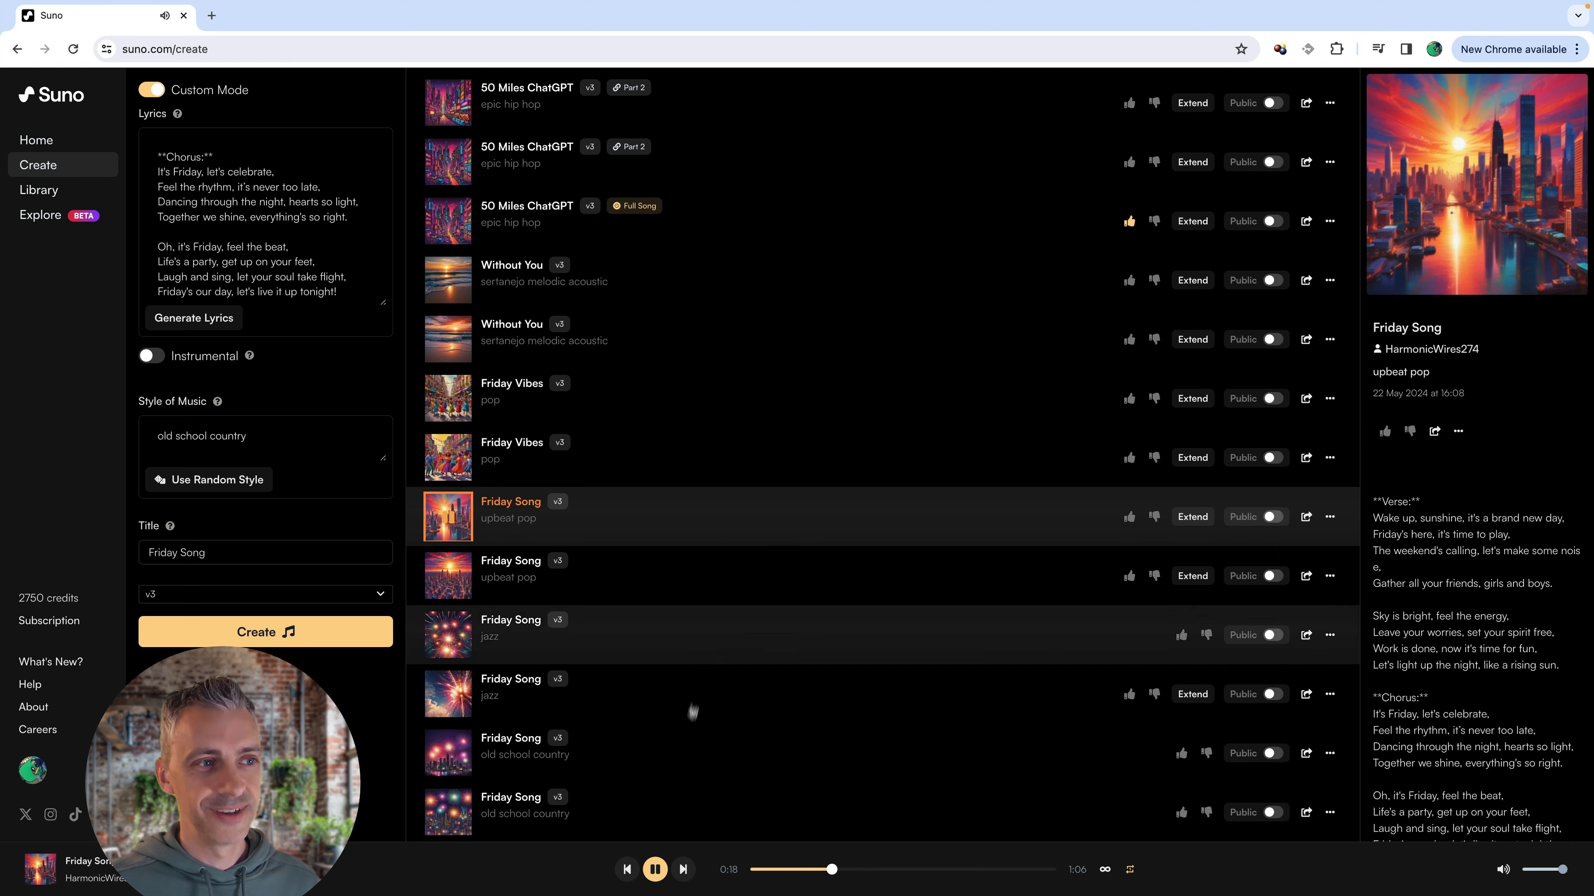
{"action": "key", "text": "space"}
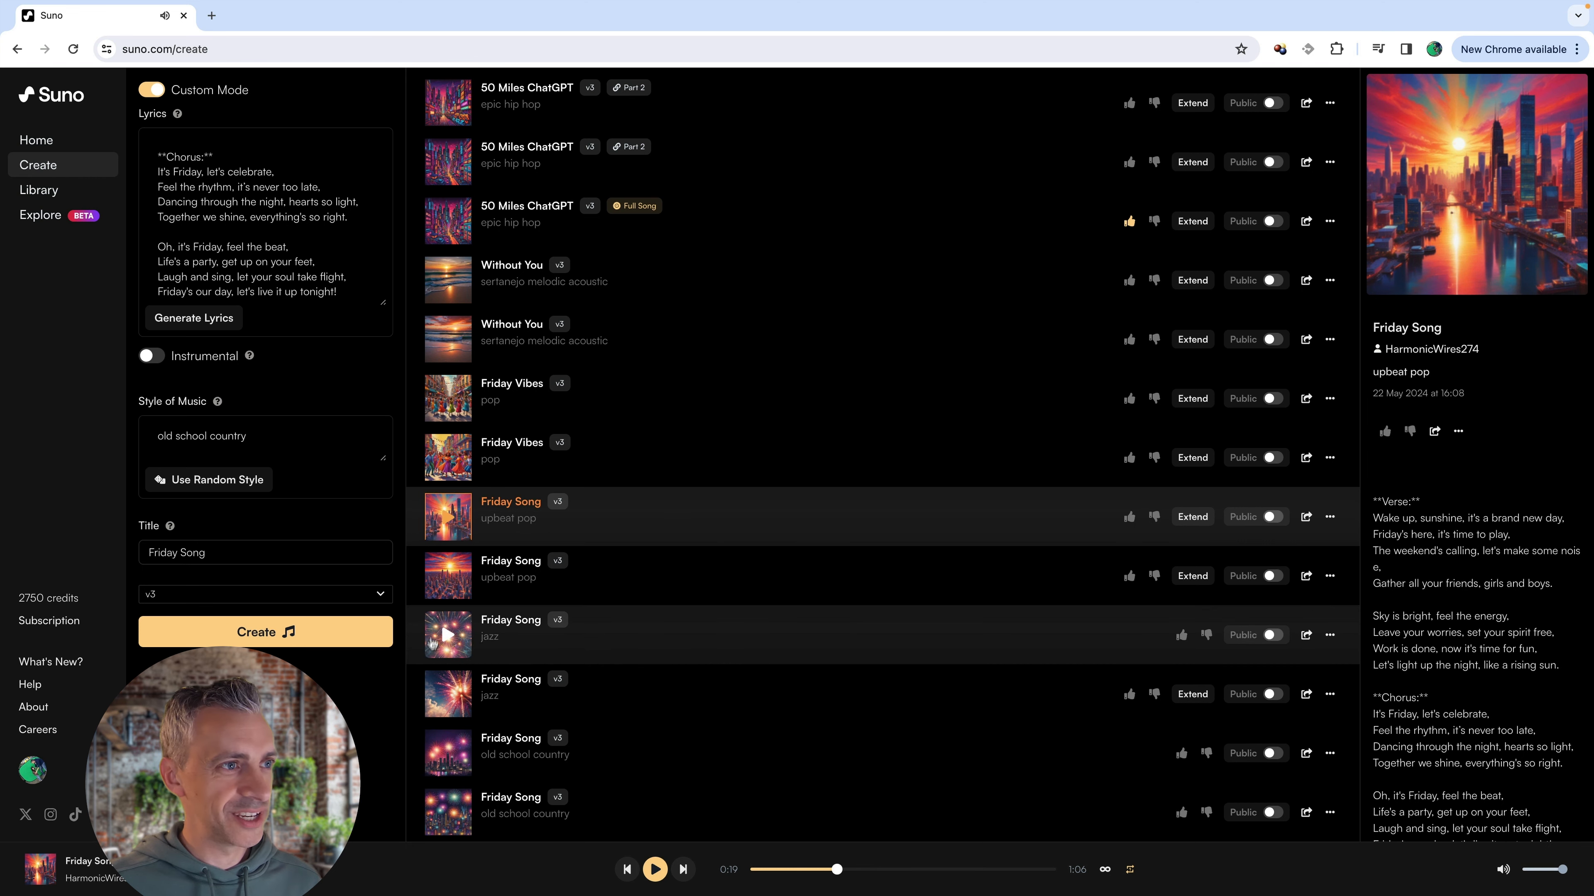
{"action": "left_click", "coordinate": [449, 577]}
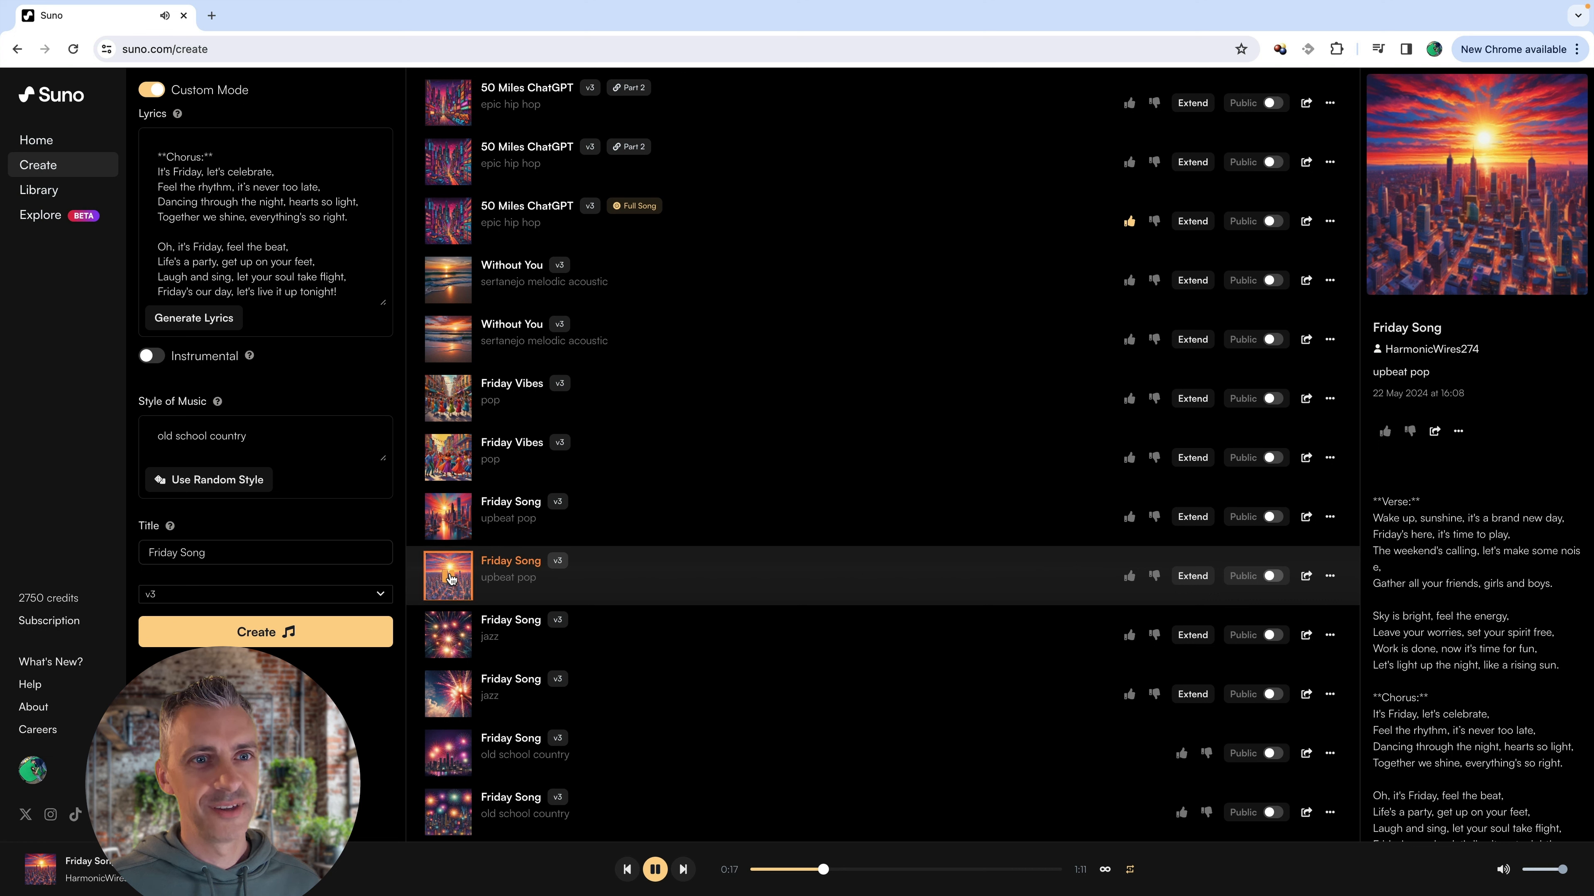
{"action": "left_click", "coordinate": [655, 870]}
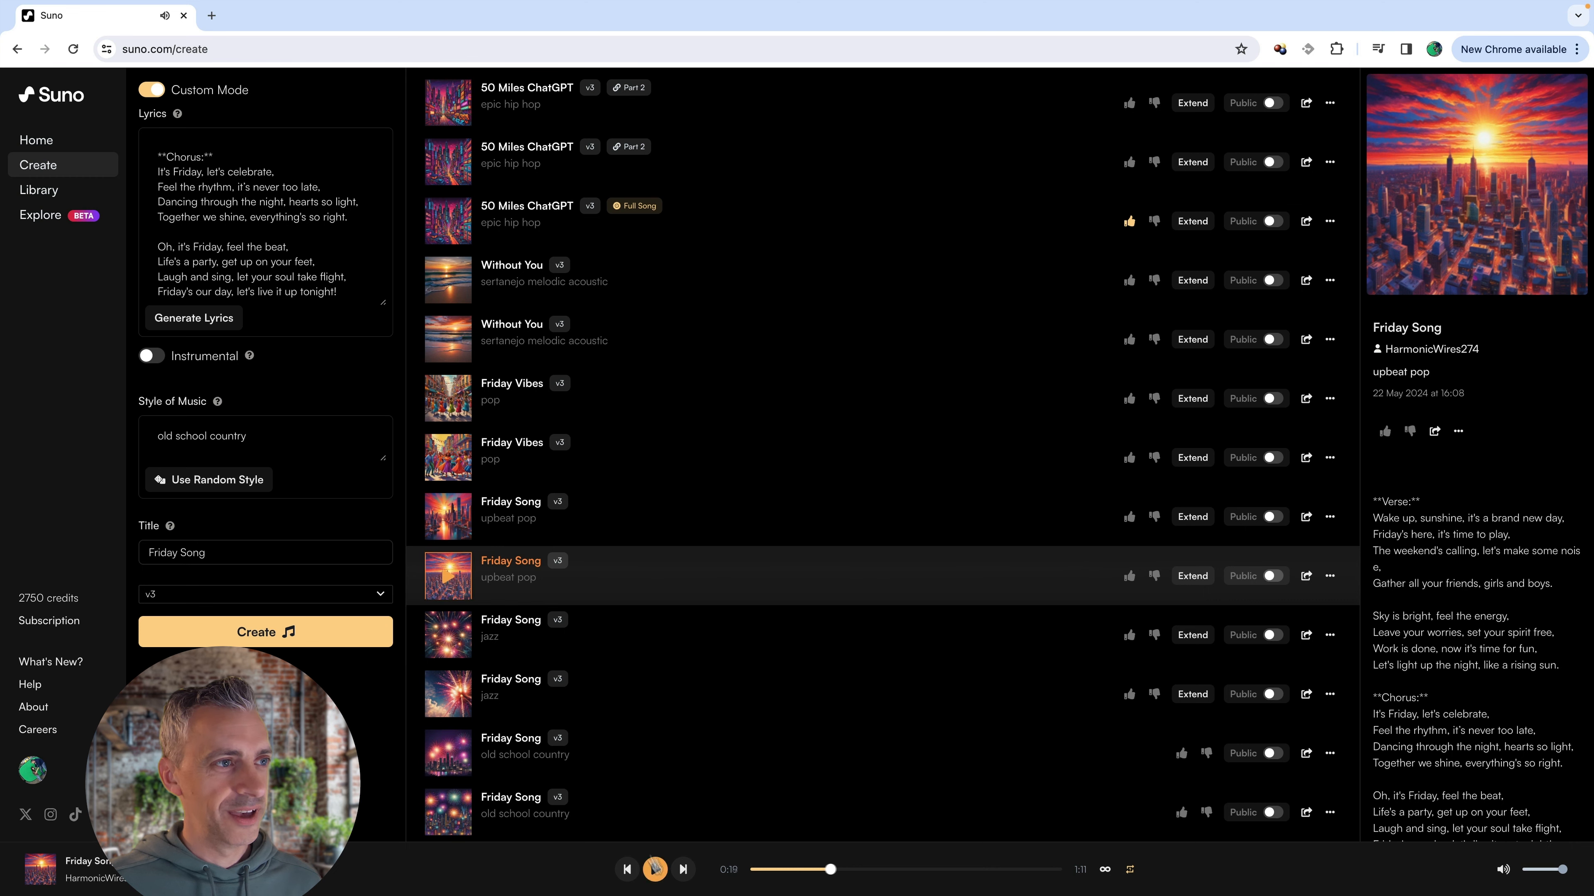
{"action": "left_click", "coordinate": [1129, 575]}
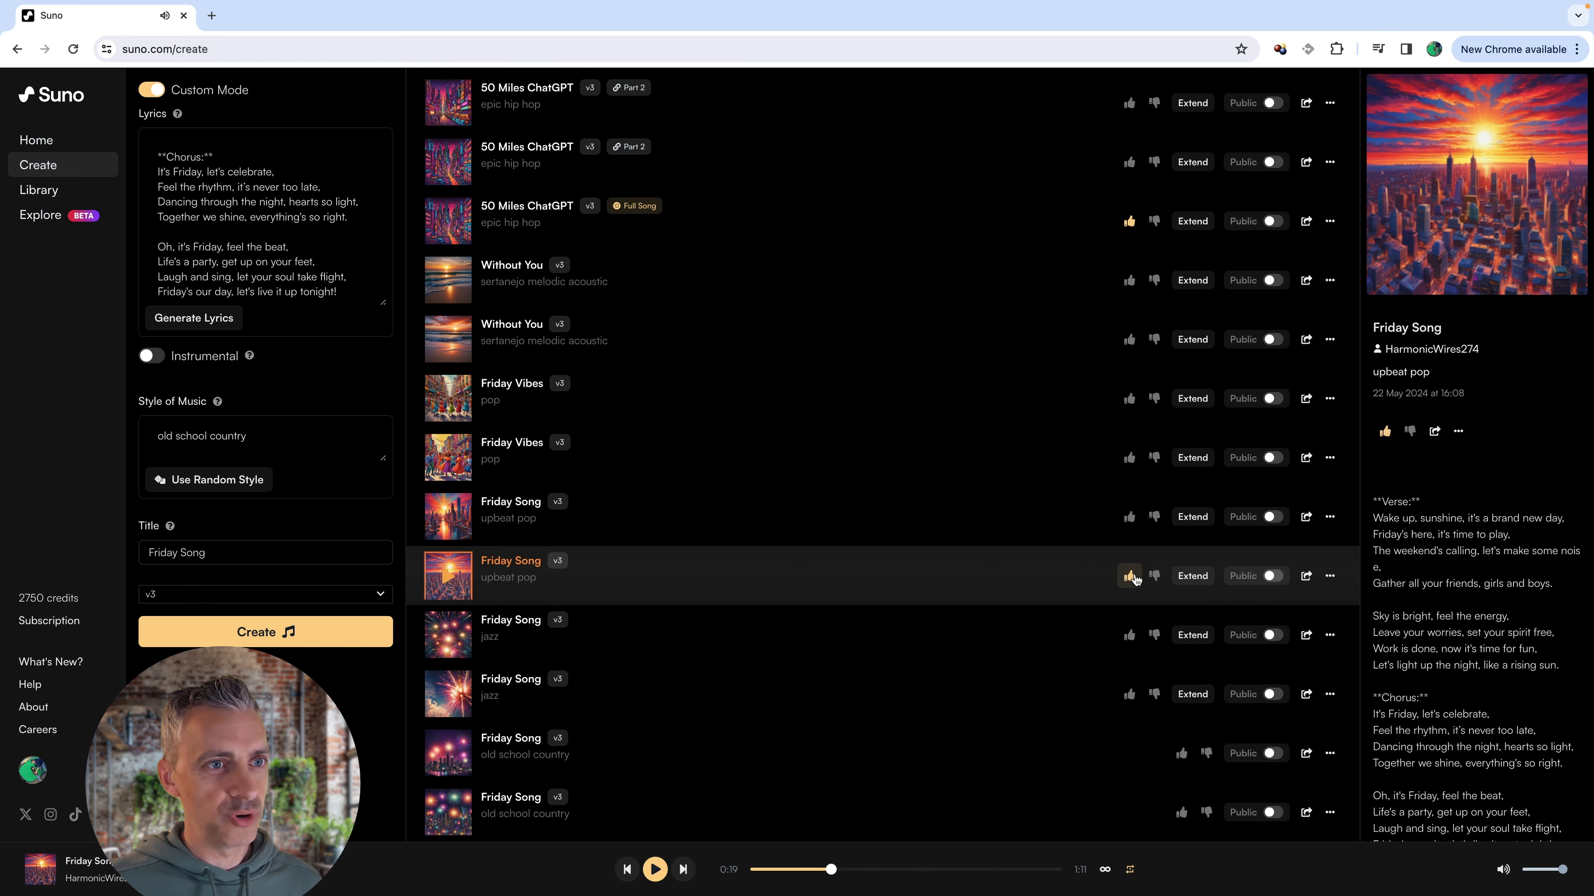
Step: Preview the first jazz version of Friday Song, pause it and give it a thumbs up
{"action": "left_click", "coordinate": [450, 636]}
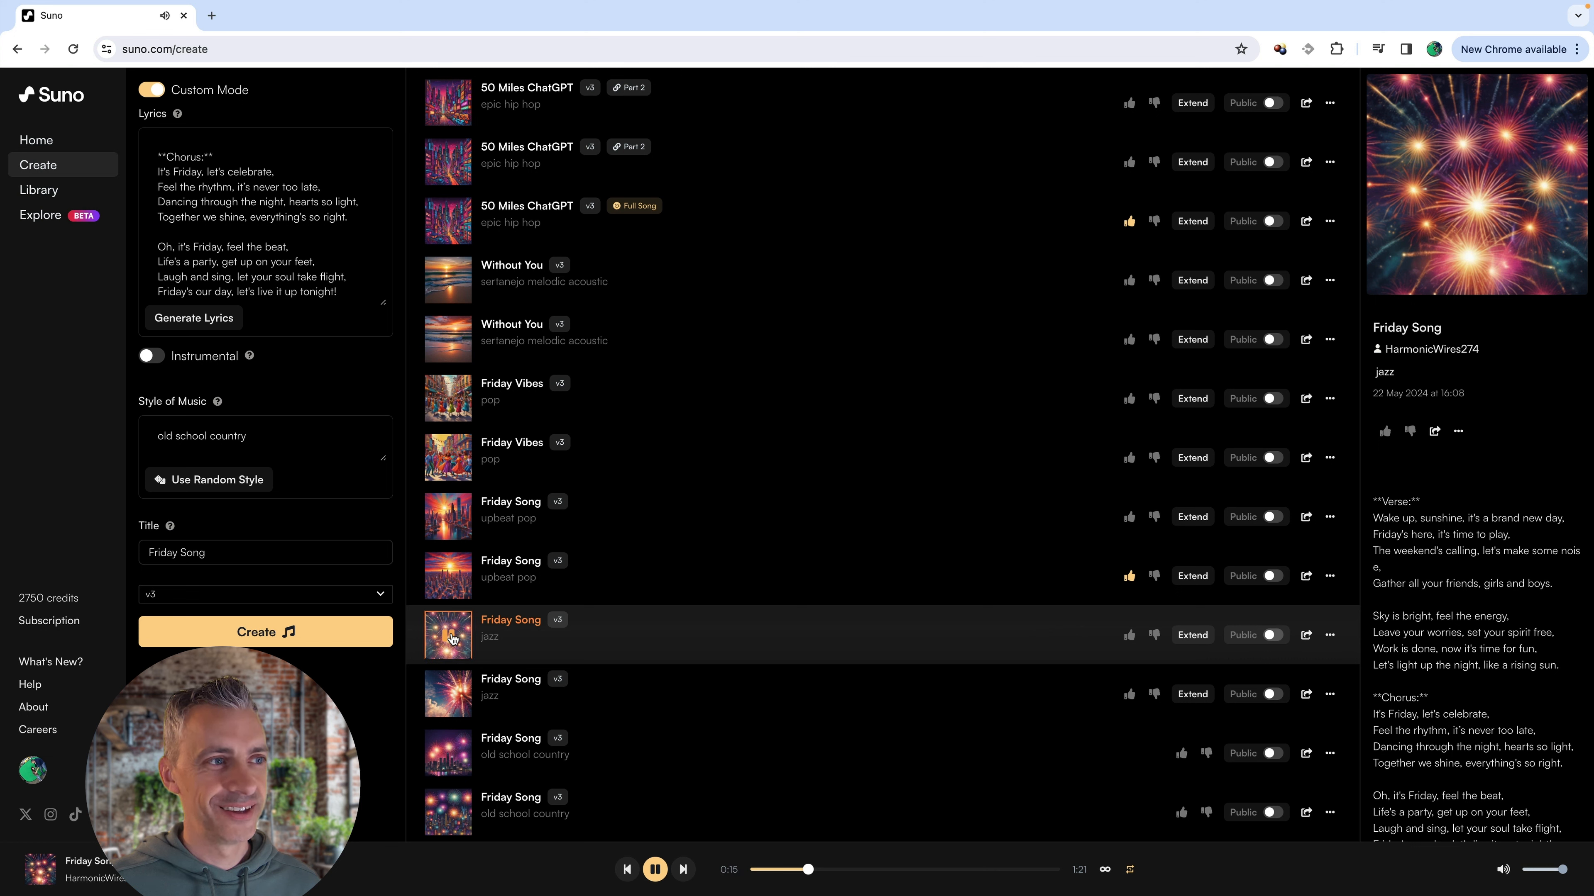
{"action": "left_click", "coordinate": [452, 637]}
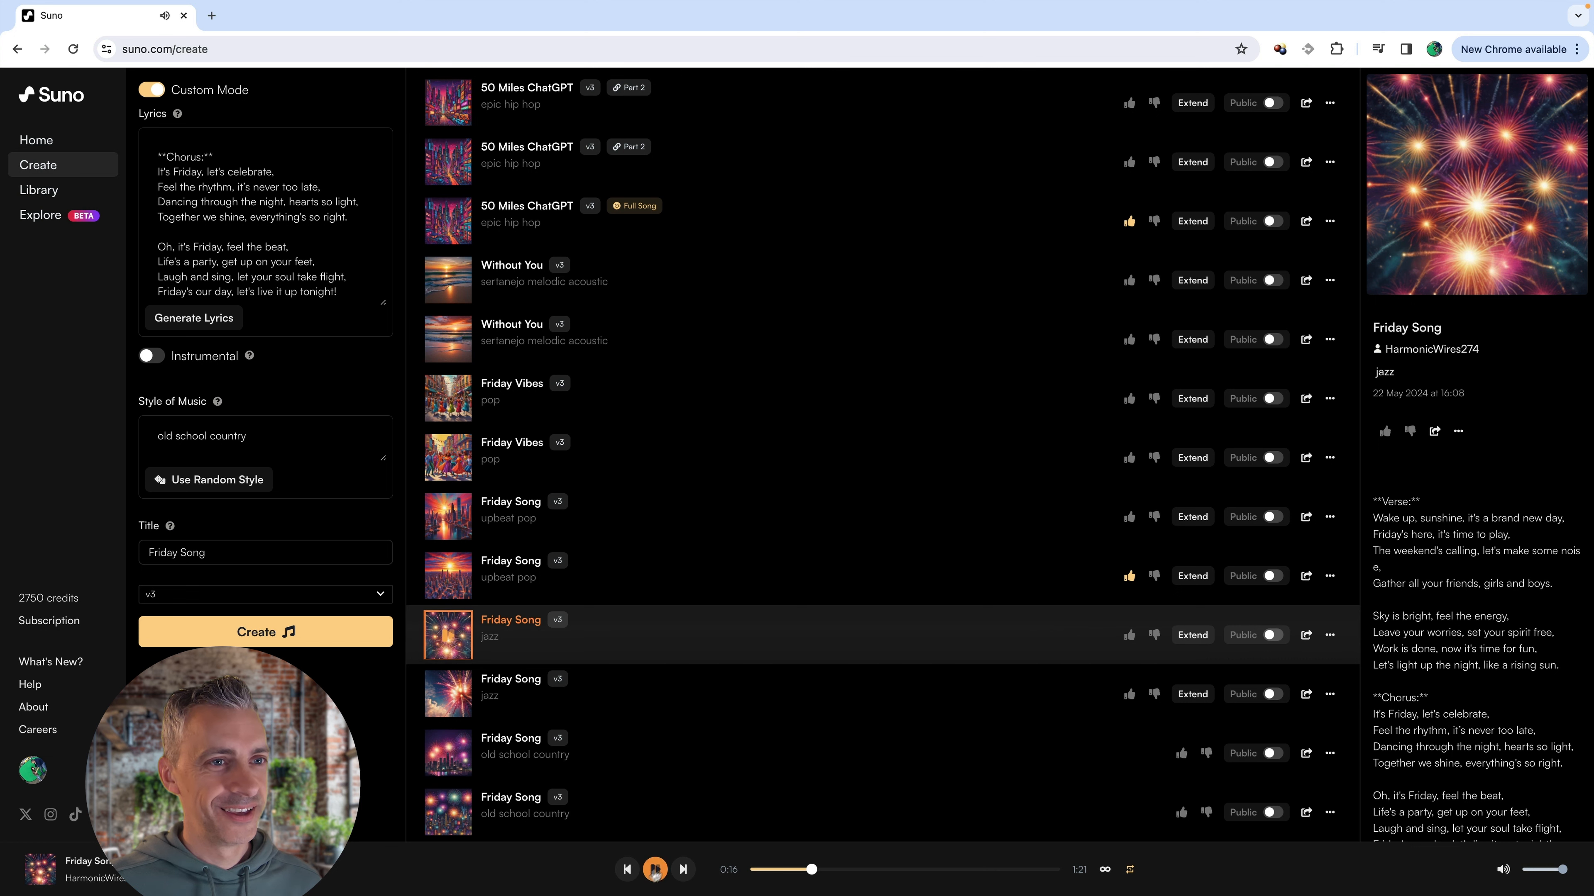
{"action": "left_click", "coordinate": [1128, 635]}
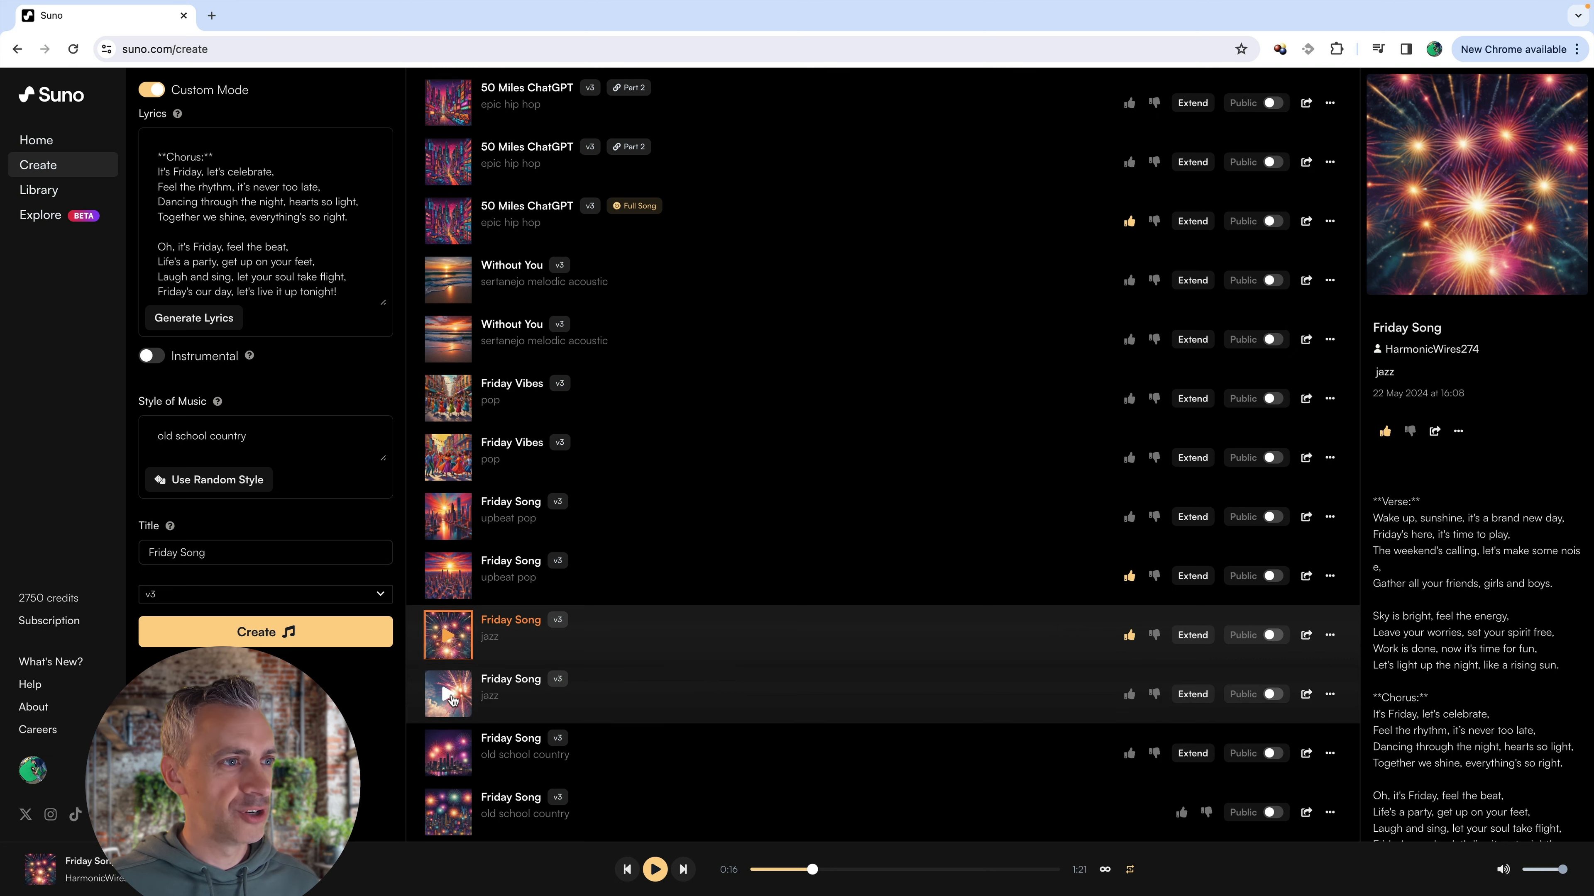
Step: Preview and like the second jazz version of Friday Song, and change the first jazz version's rating to a thumbs down
{"action": "left_click", "coordinate": [450, 695]}
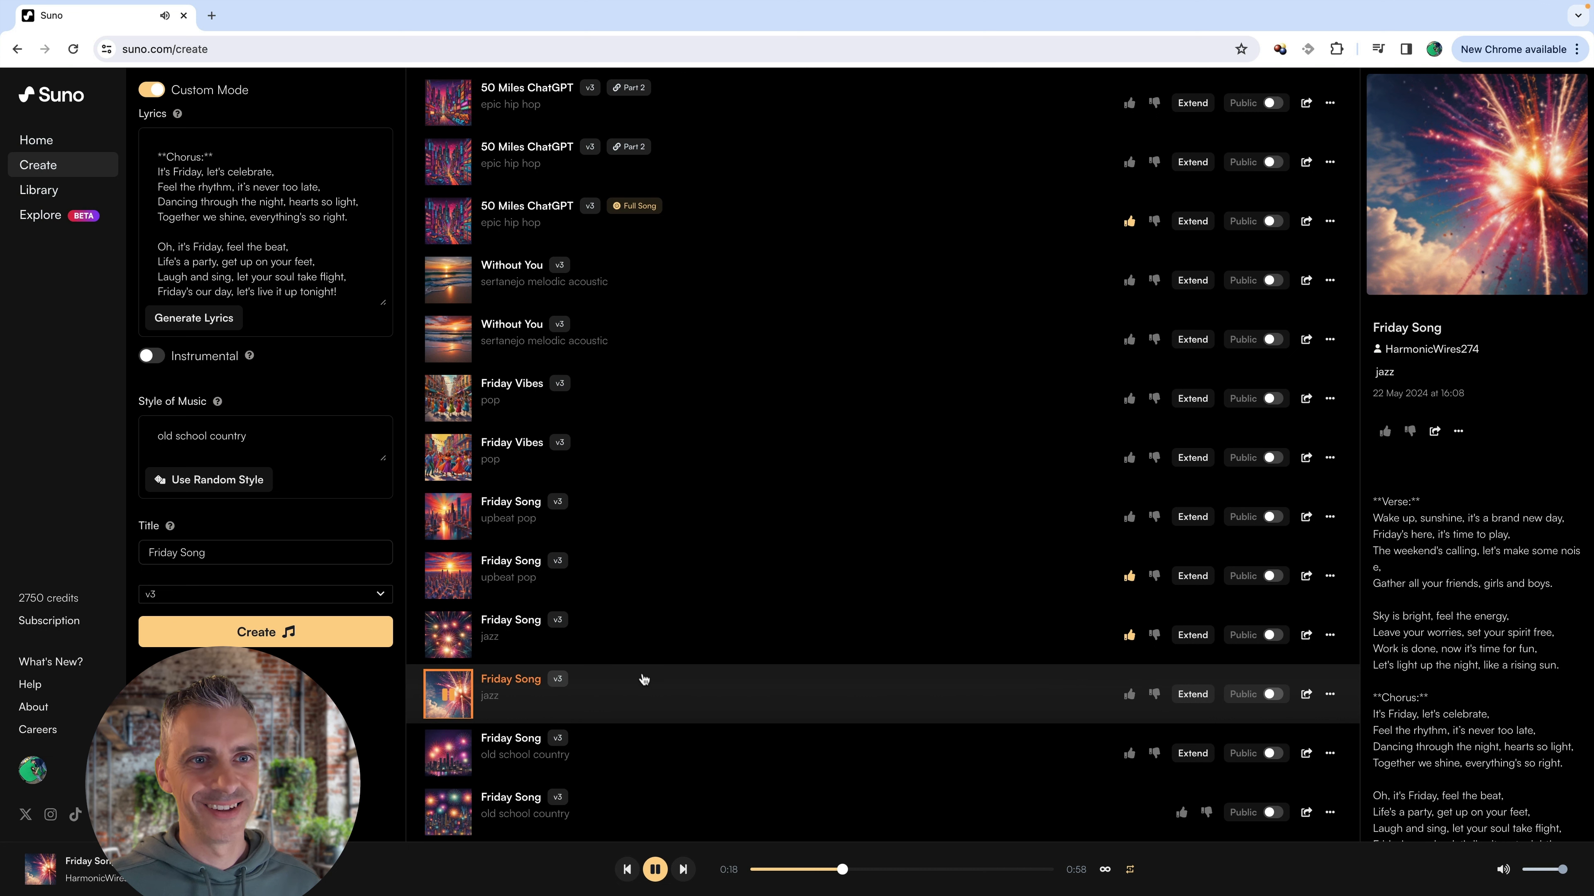
{"action": "left_click", "coordinate": [462, 707]}
{"action": "left_click", "coordinate": [1130, 694]}
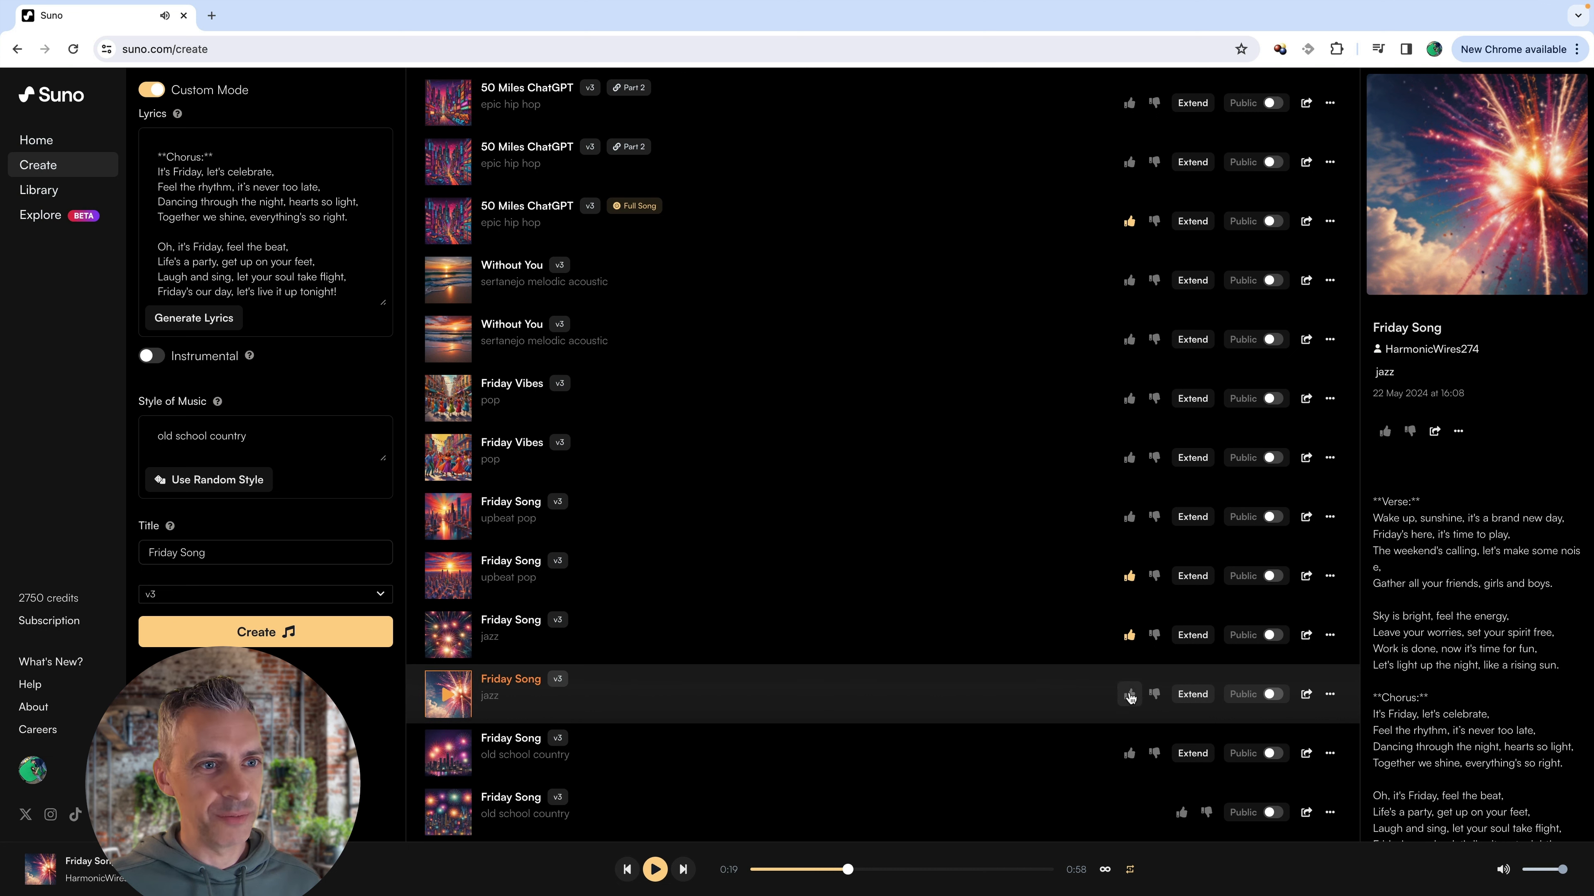
{"action": "left_click", "coordinate": [1130, 635]}
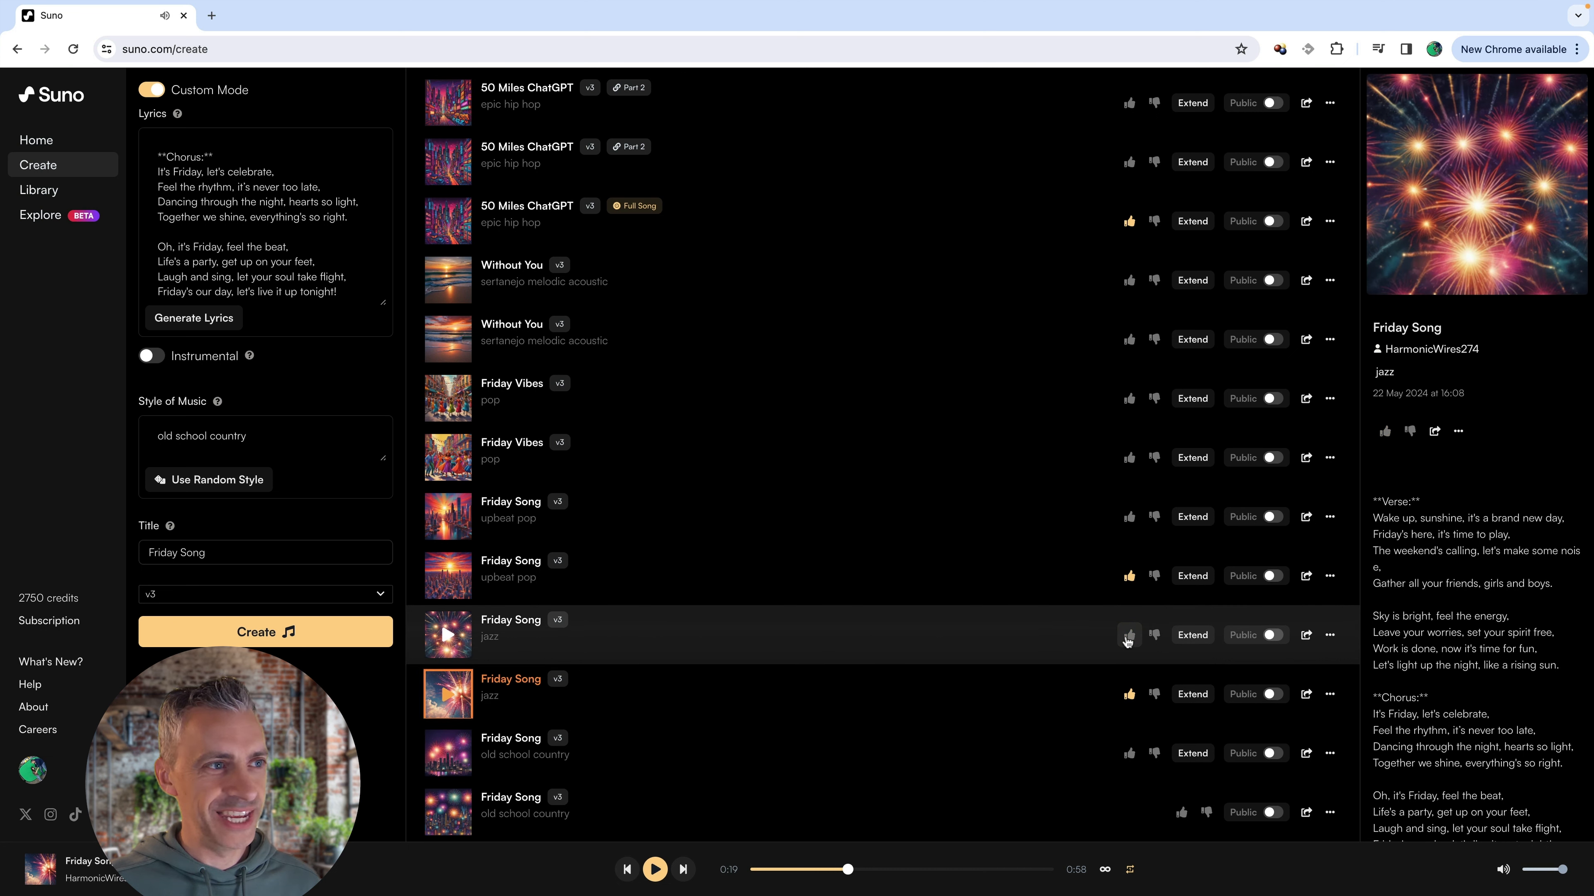
{"action": "left_click", "coordinate": [1153, 635]}
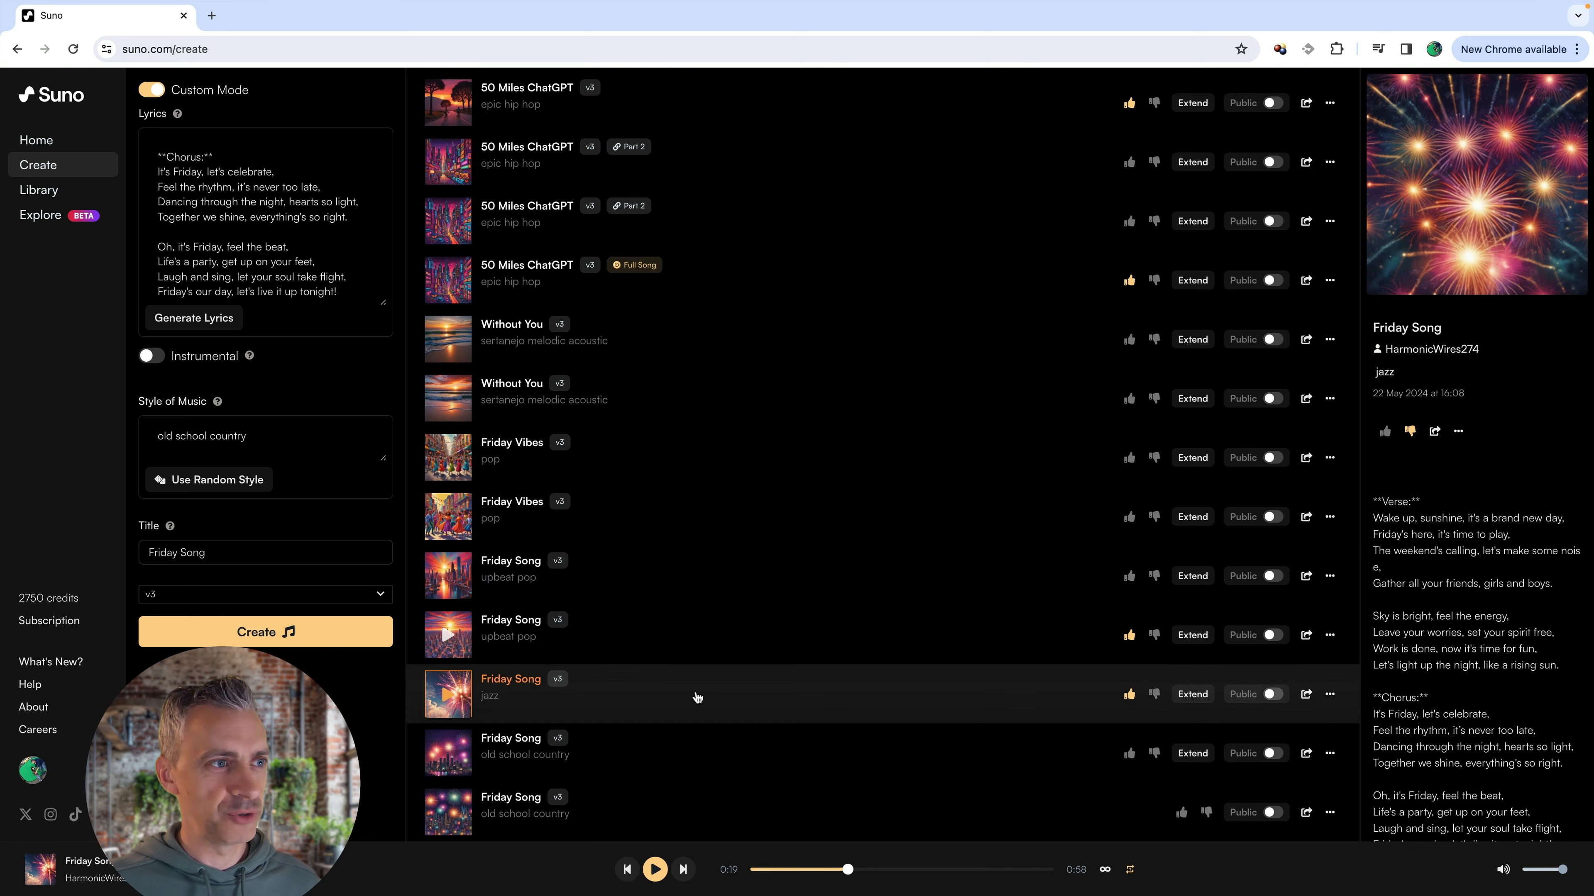
Step: Preview the first old school country version of Friday Song, pause it and start playing the second one
{"action": "left_click", "coordinate": [446, 756]}
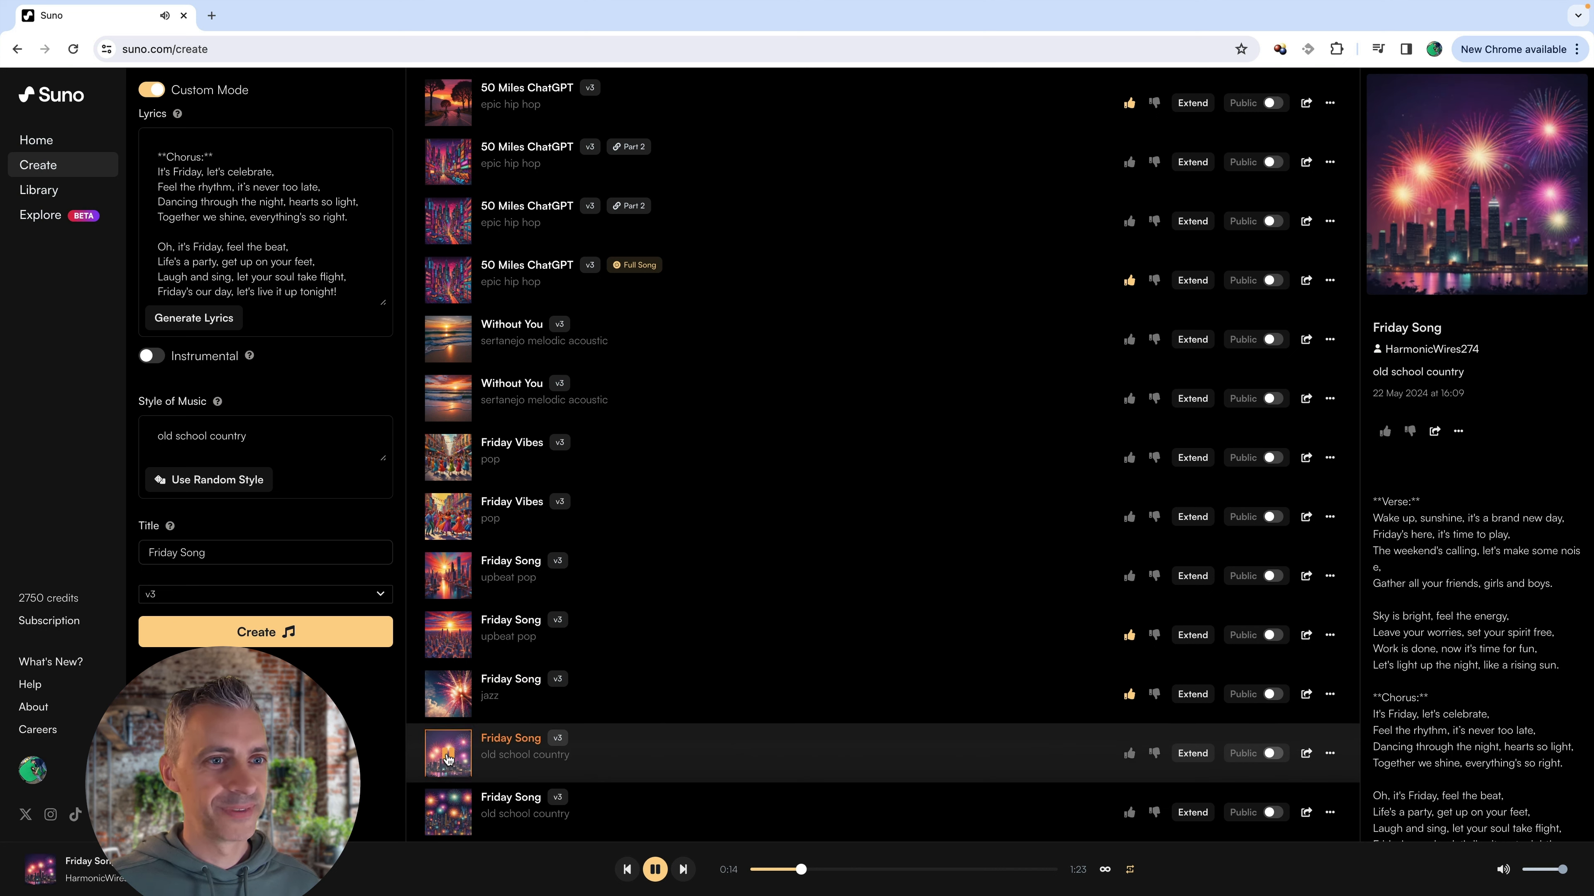
{"action": "left_click", "coordinate": [656, 873]}
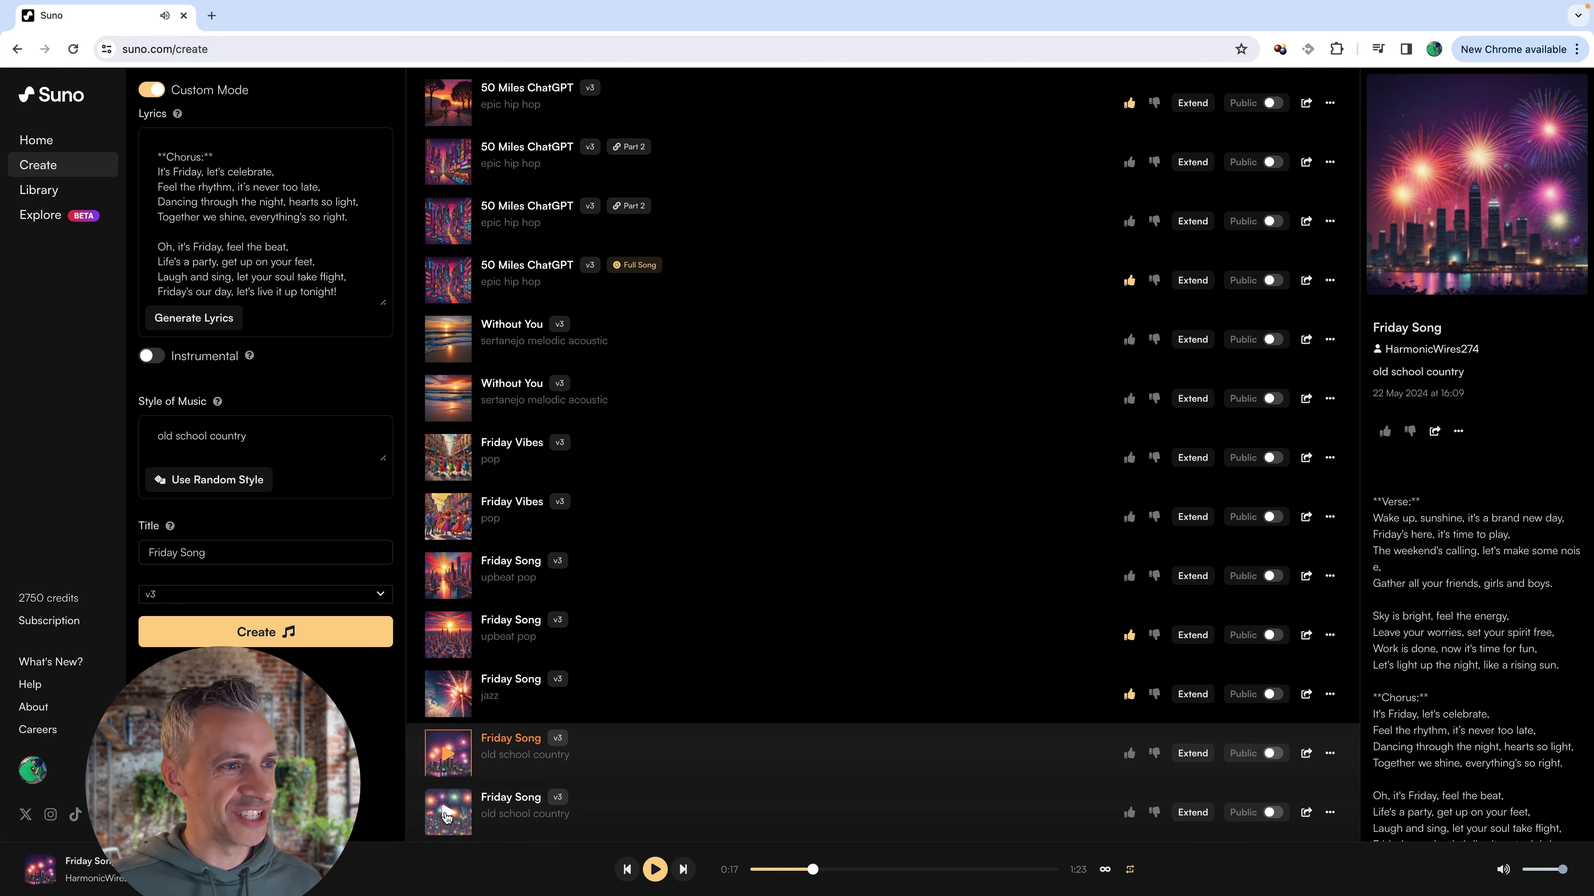
{"action": "left_click", "coordinate": [449, 814]}
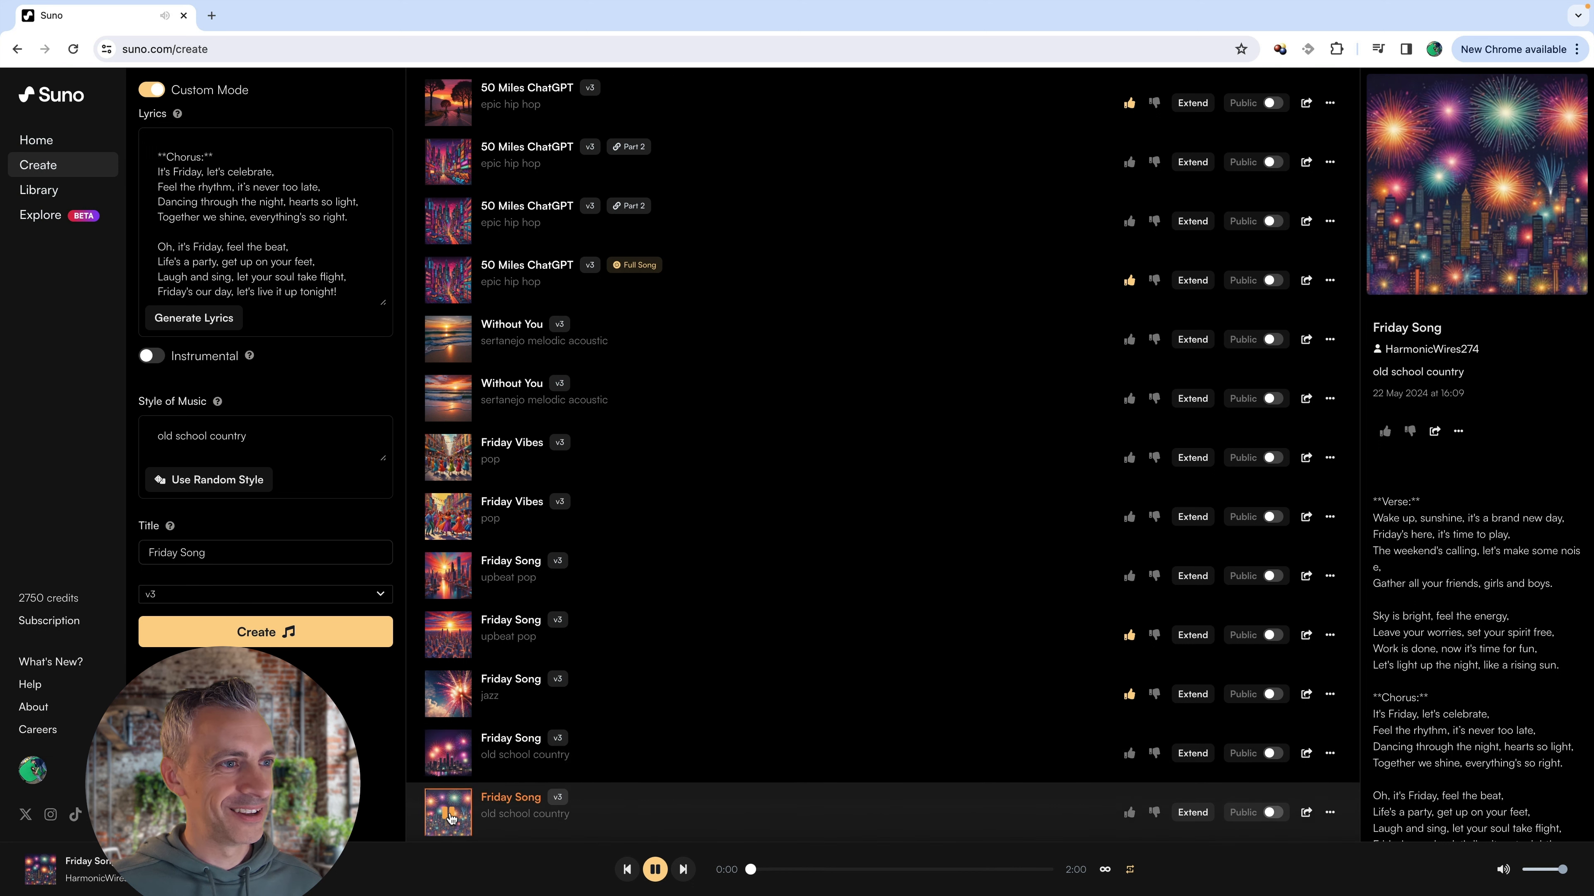